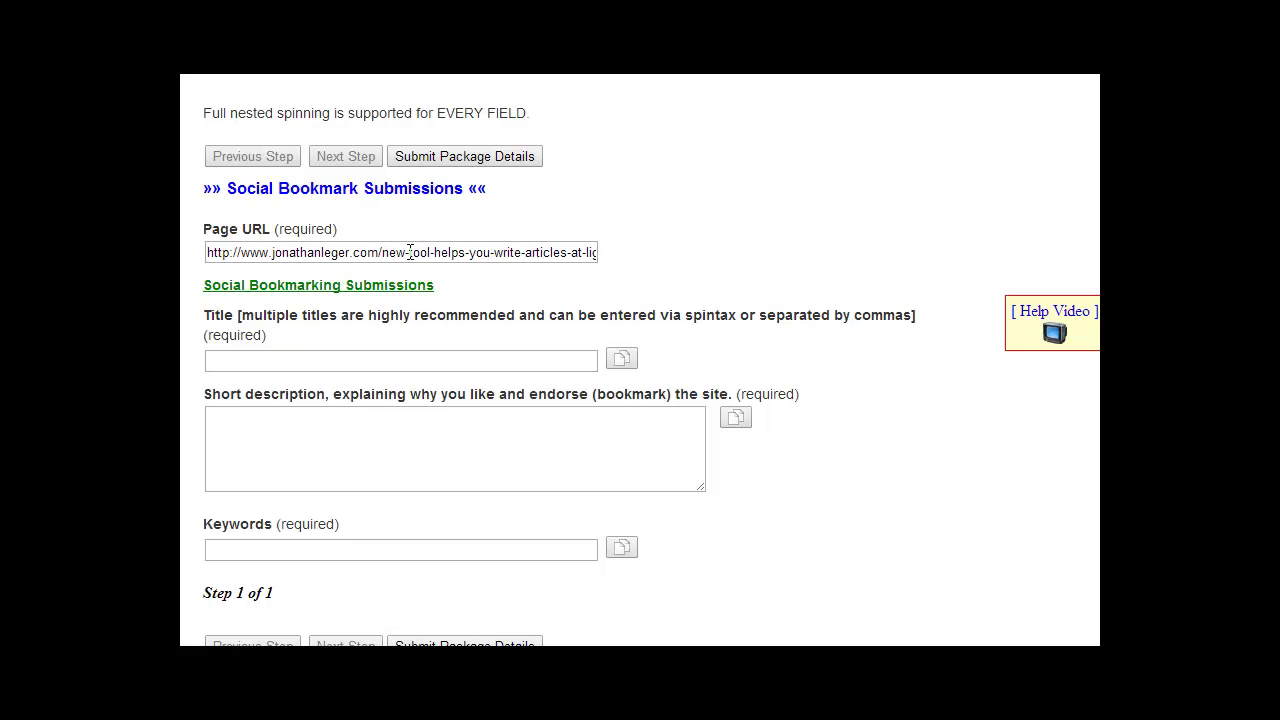
- Review the full Page URL value and clear any stray selections
{"action": "key", "text": "Tab"}
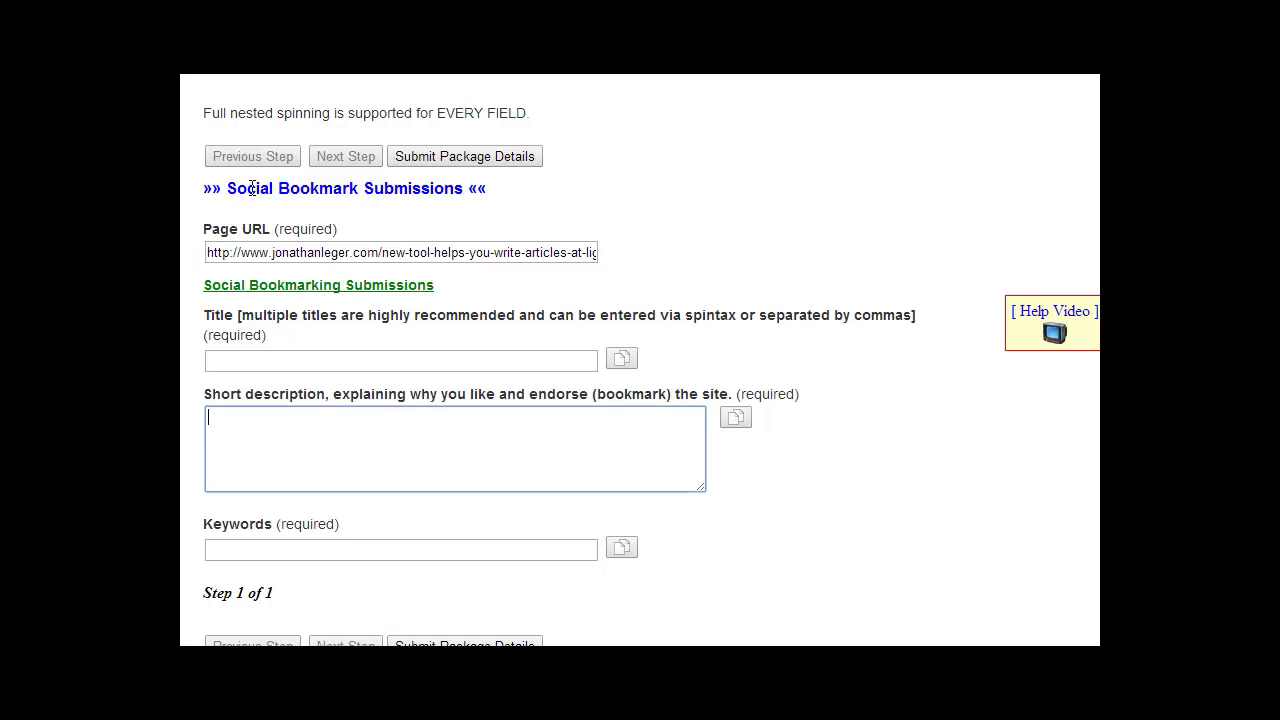
{"action": "left_click_drag", "start_coordinate": [252, 188], "coordinate": [457, 189]}
{"action": "left_click", "coordinate": [417, 223]}
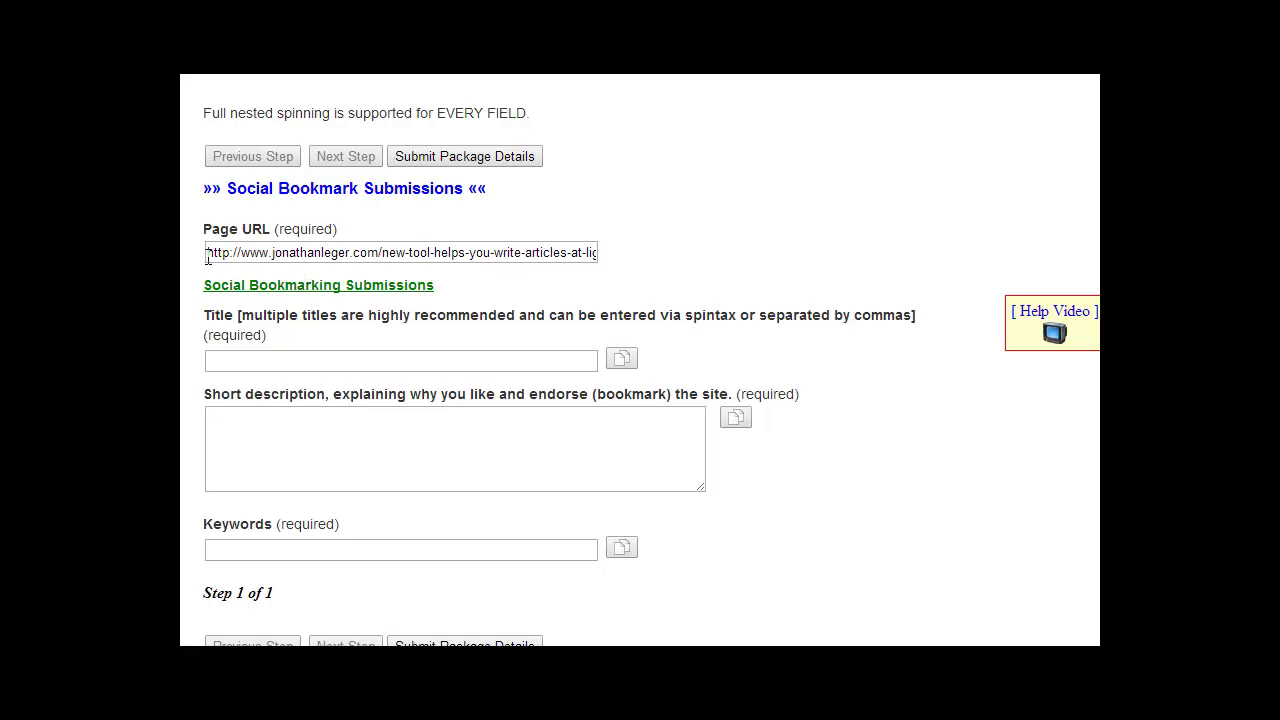
{"action": "left_click_drag", "start_coordinate": [208, 257], "coordinate": [678, 249]}
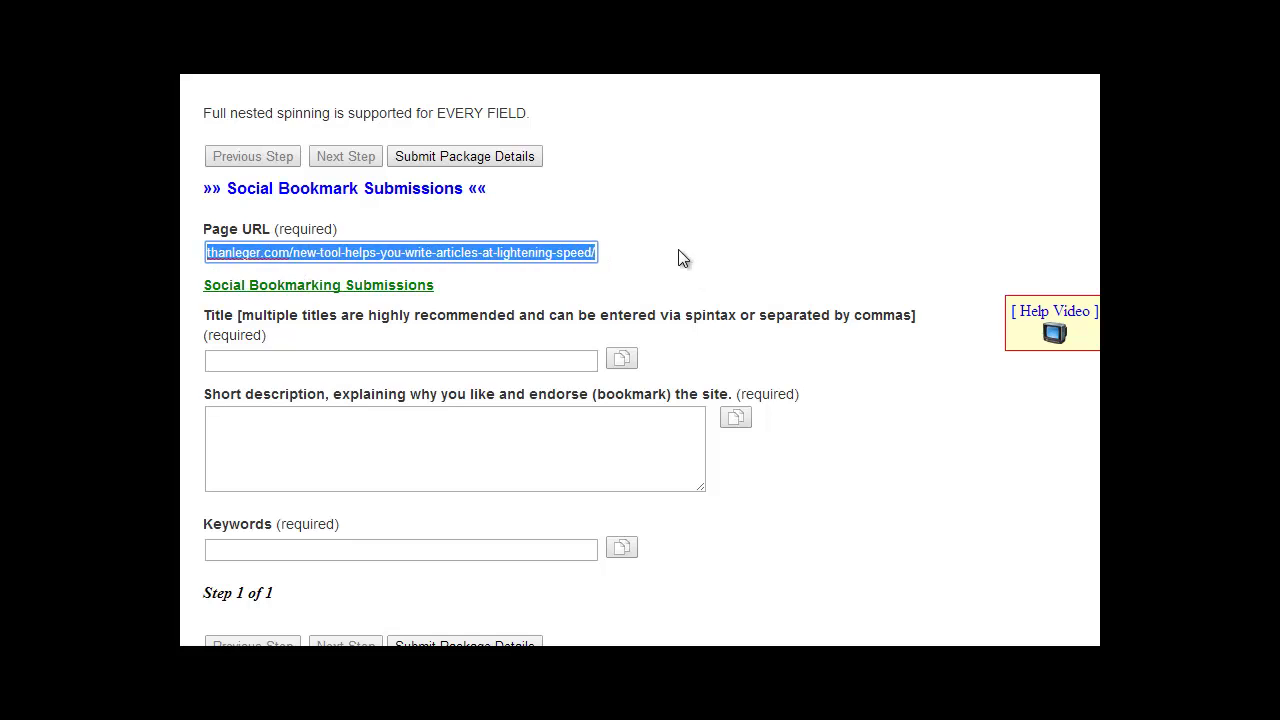
{"action": "left_click", "coordinate": [479, 254]}
{"action": "key", "text": "shift+Home"}
{"action": "left_click", "coordinate": [278, 232]}
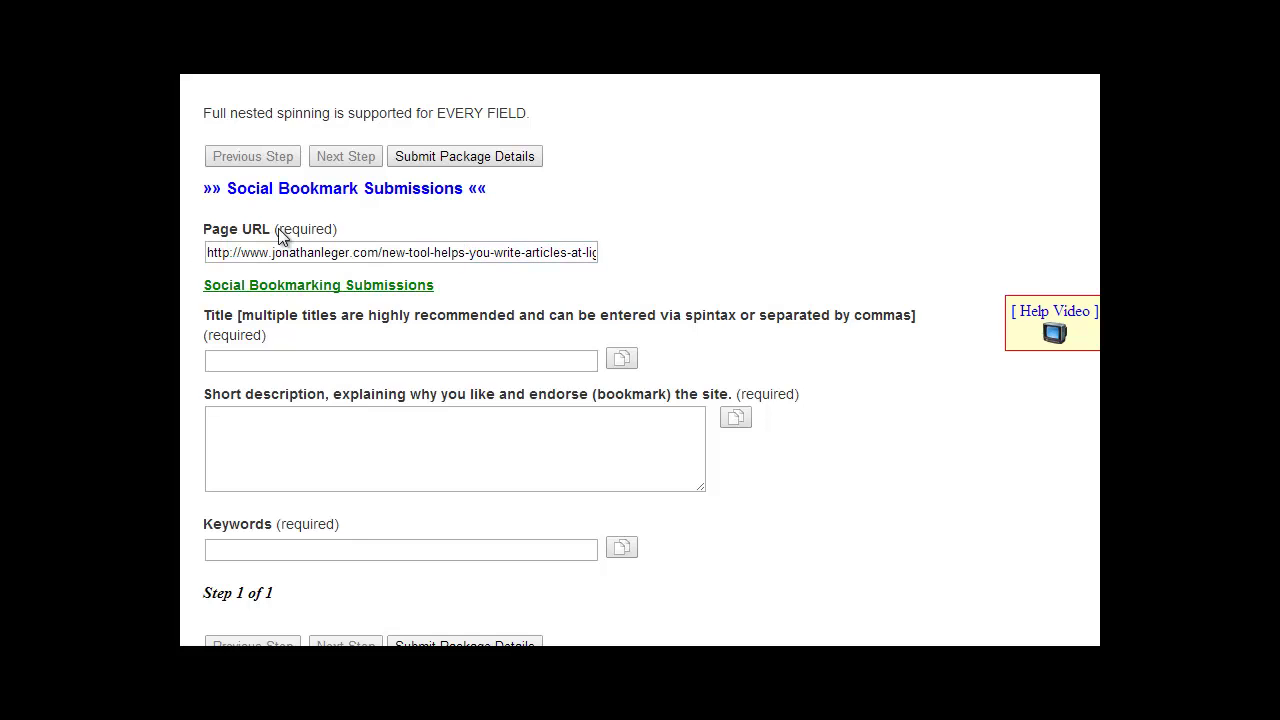
- Open the Title spin text builder and dismiss it without changes
{"action": "left_click", "coordinate": [235, 360]}
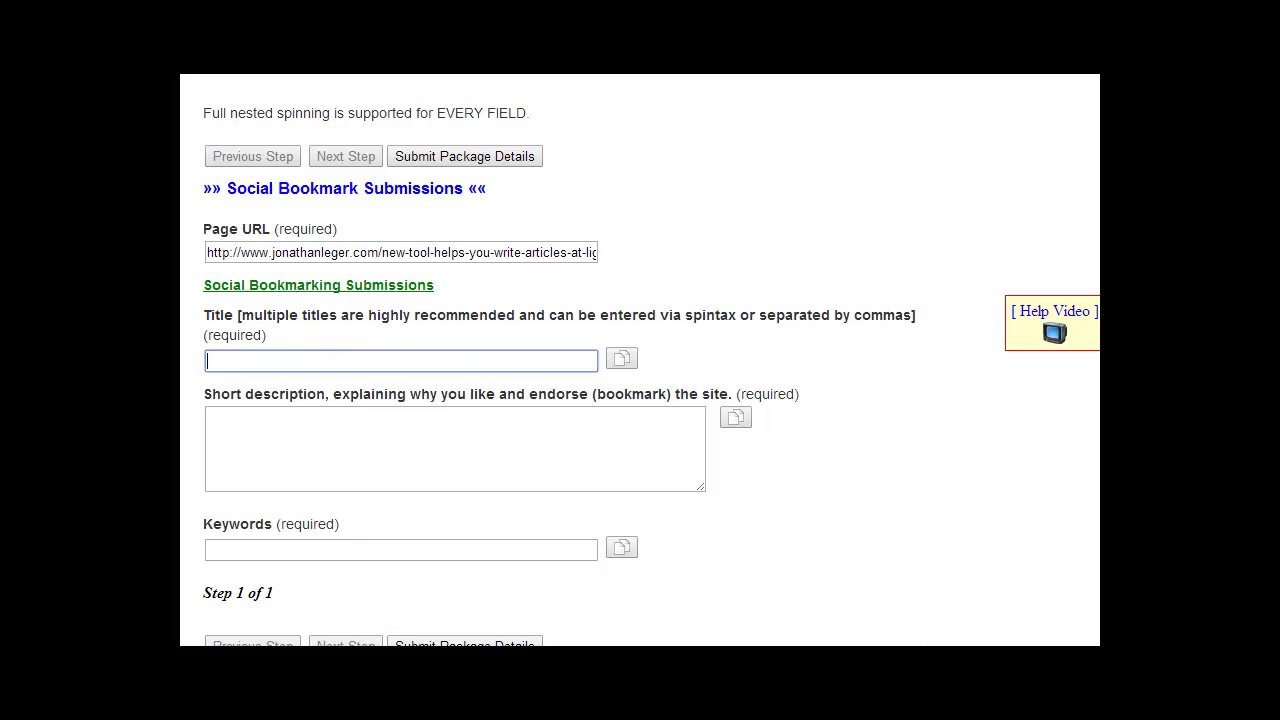
{"action": "left_click", "coordinate": [731, 606]}
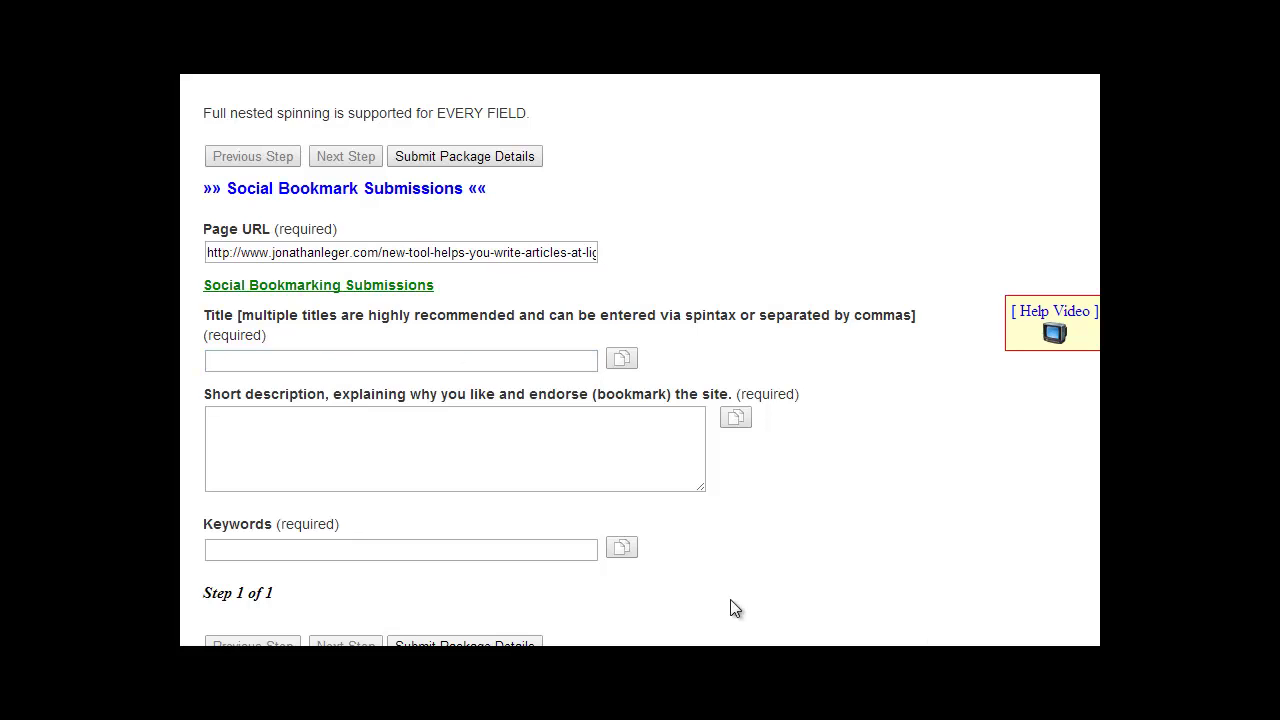
{"action": "left_click", "coordinate": [621, 359]}
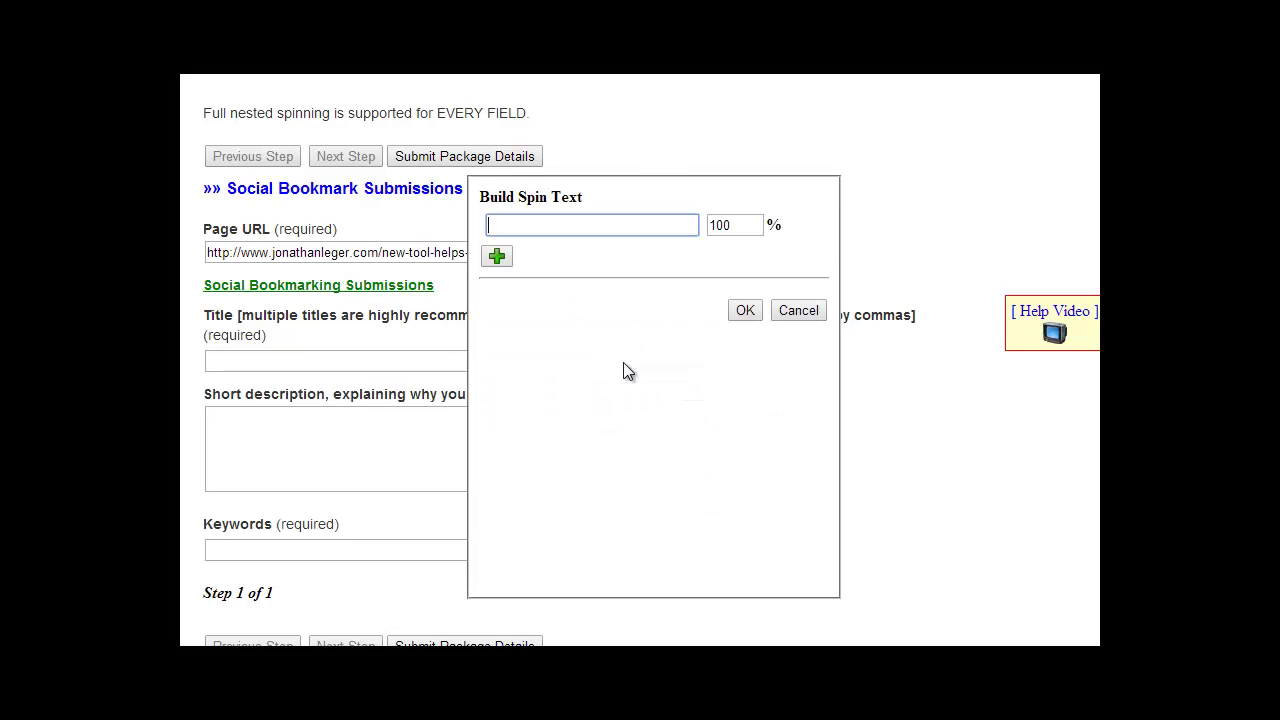
{"action": "left_click", "coordinate": [588, 224]}
{"action": "left_click", "coordinate": [324, 364]}
{"action": "left_click", "coordinate": [798, 310]}
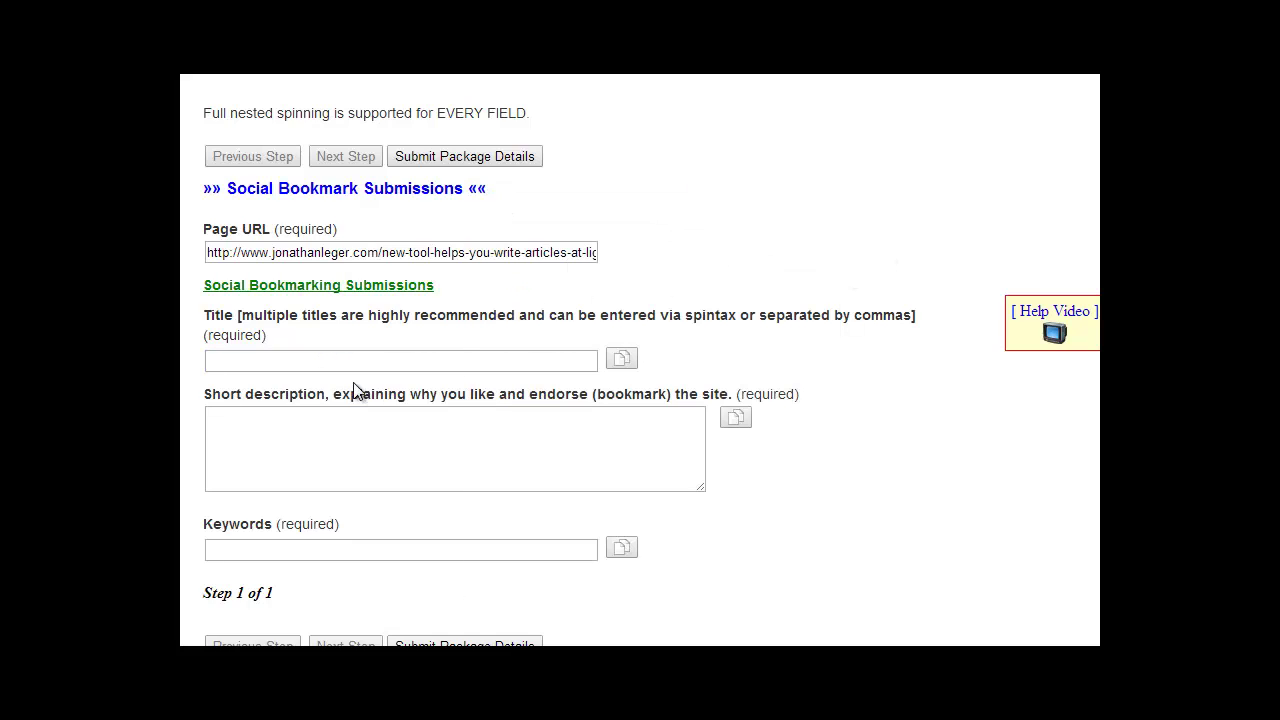
{"action": "left_click", "coordinate": [354, 364]}
- Try placeholder spintax {title1|title2|title3} in the Title, then clear the field
{"action": "type", "text": "{"}
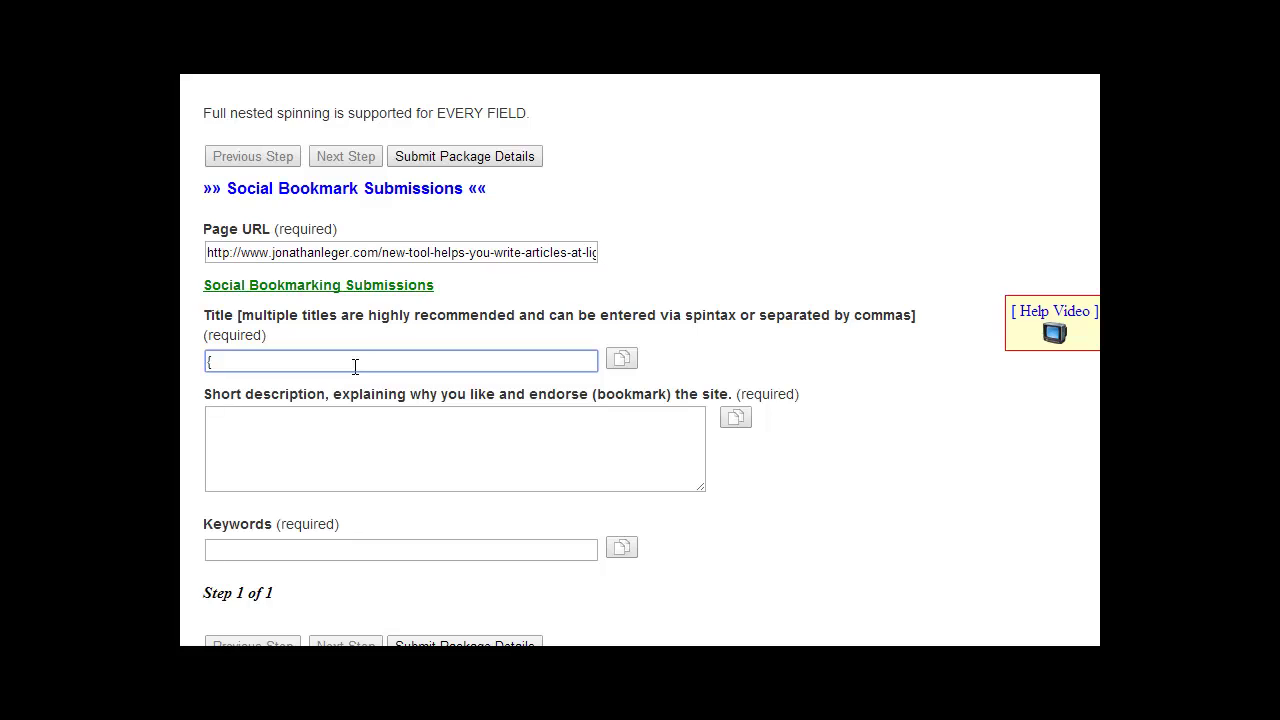
{"action": "type", "text": "title1|title2|title"}
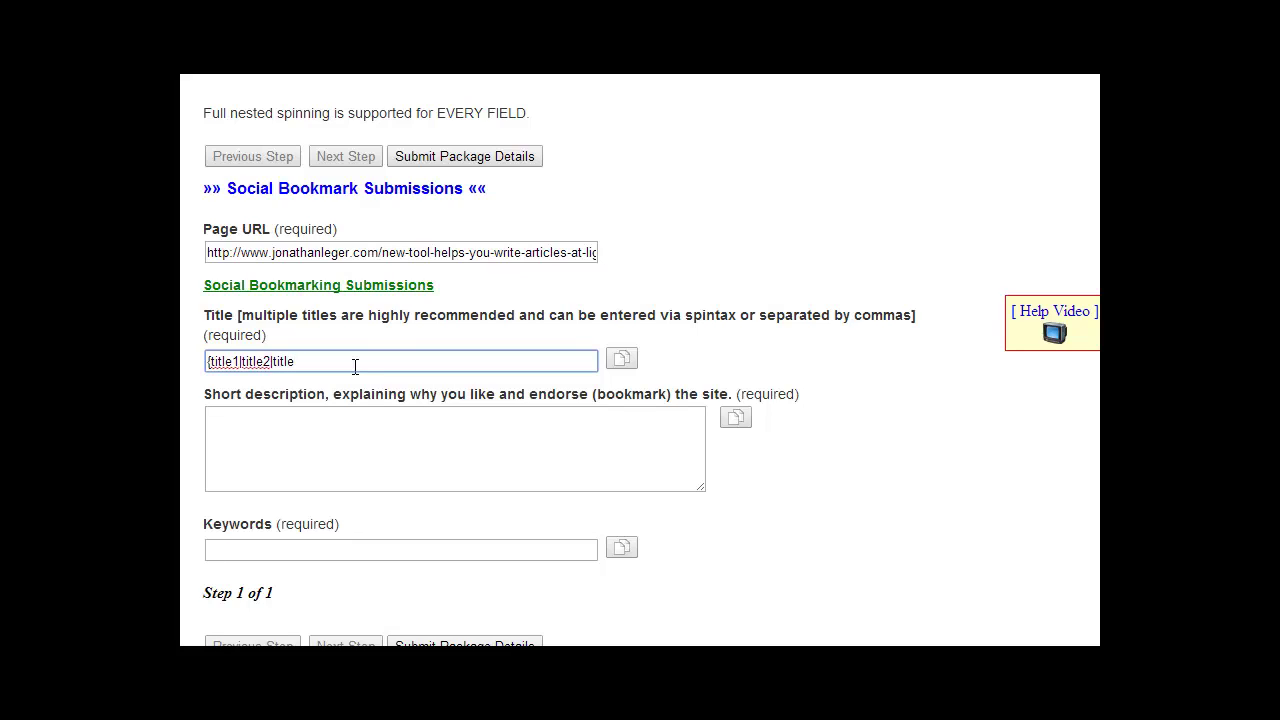
{"action": "type", "text": "3}"}
{"action": "left_click_drag", "start_coordinate": [330, 361], "coordinate": [190, 367]}
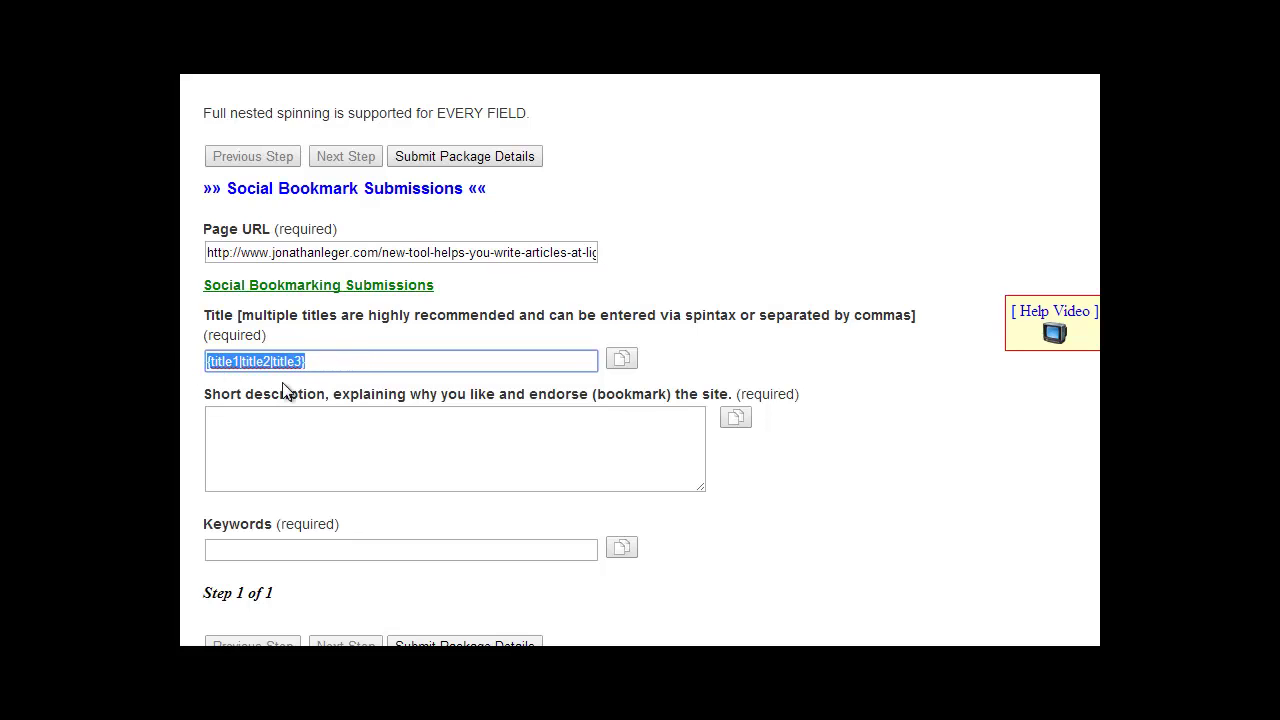
{"action": "left_click", "coordinate": [353, 361]}
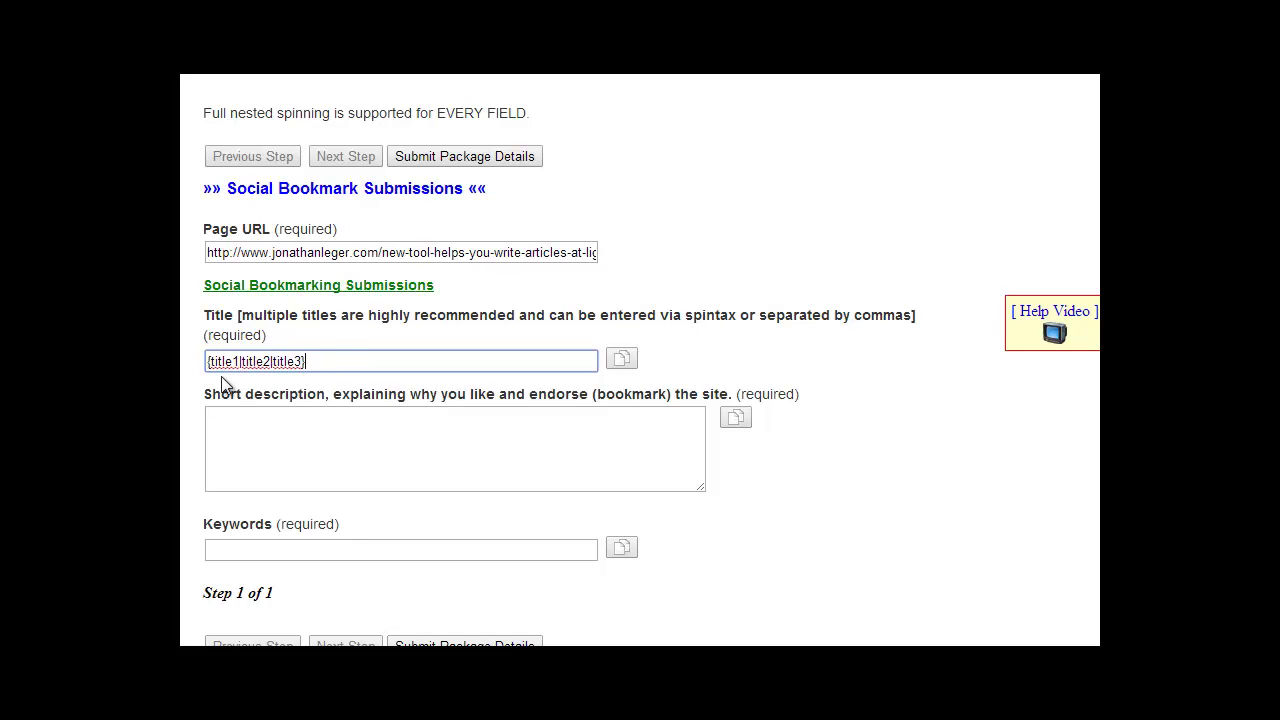
{"action": "left_click_drag", "start_coordinate": [208, 361], "coordinate": [305, 361]}
{"action": "left_click_drag", "start_coordinate": [224, 361], "coordinate": [213, 361]}
{"action": "left_click", "coordinate": [340, 365]}
{"action": "key", "text": "ctrl+a"}
{"action": "key", "text": "BackSpace"}
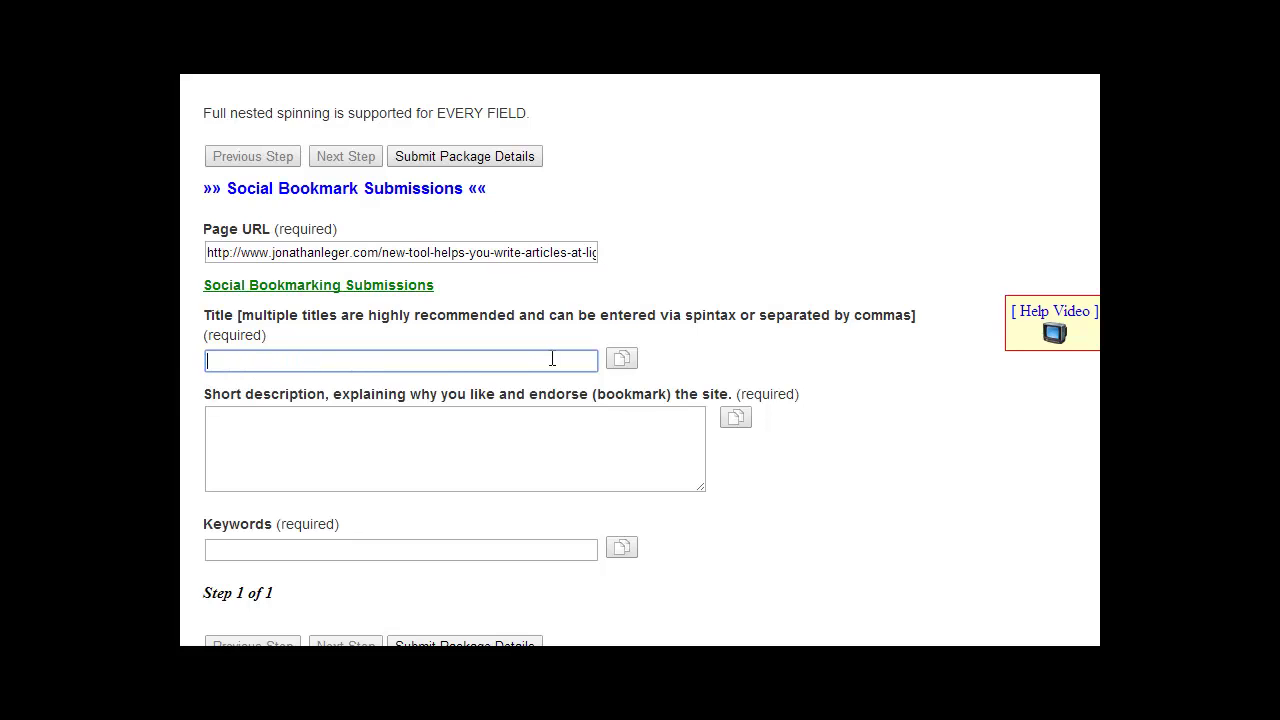
- In the spin text builder, add a first title variant about the author's new Article Tool, weighted 30%
{"action": "left_click", "coordinate": [622, 358]}
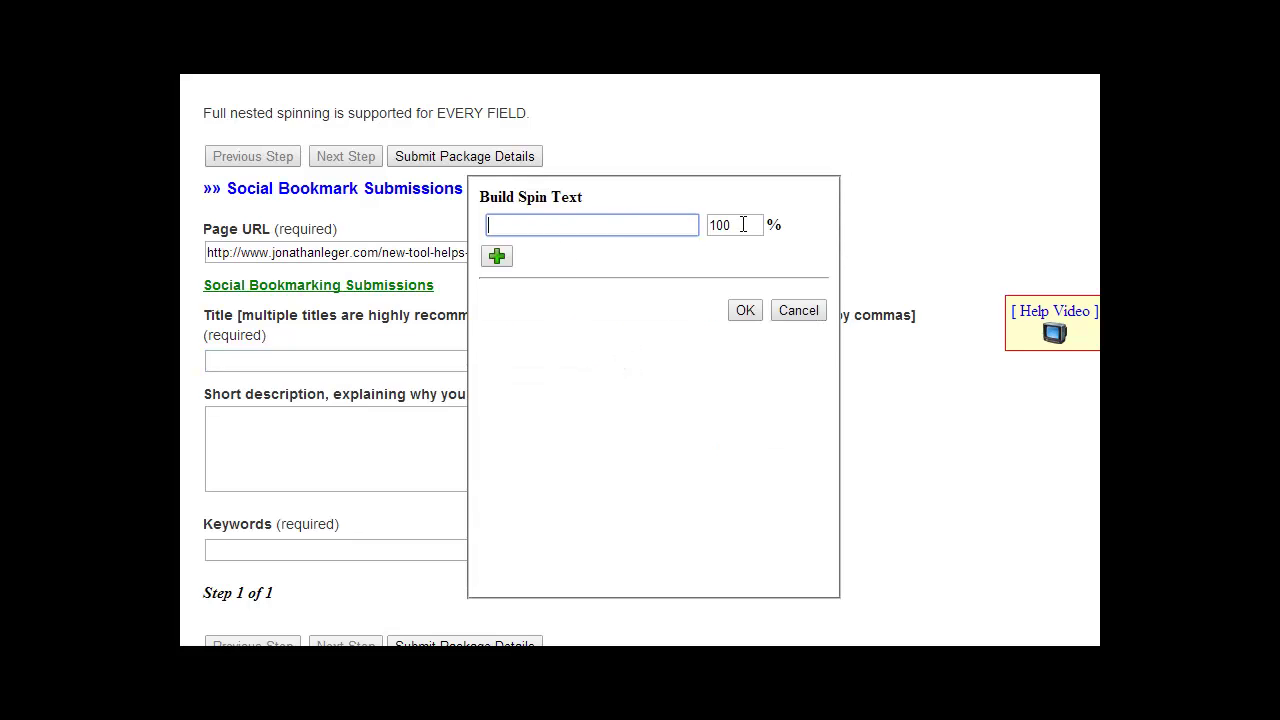
{"action": "double_click", "coordinate": [742, 225]}
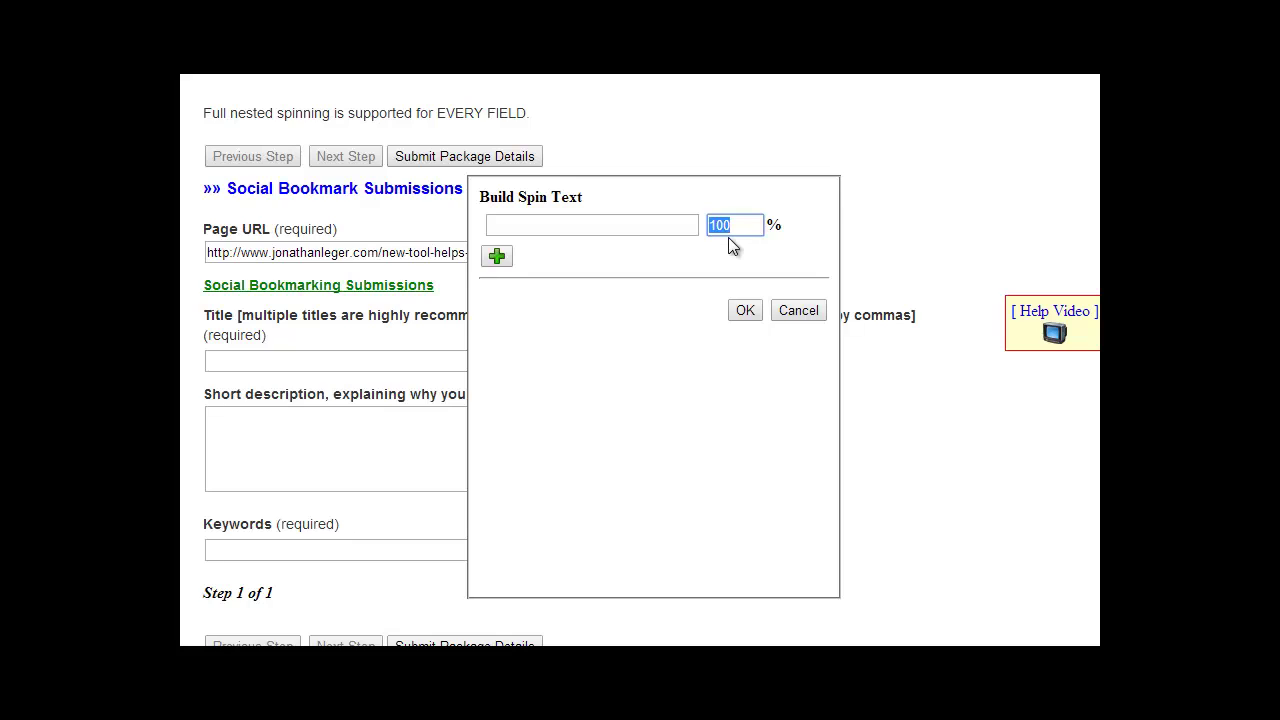
{"action": "left_click", "coordinate": [665, 225]}
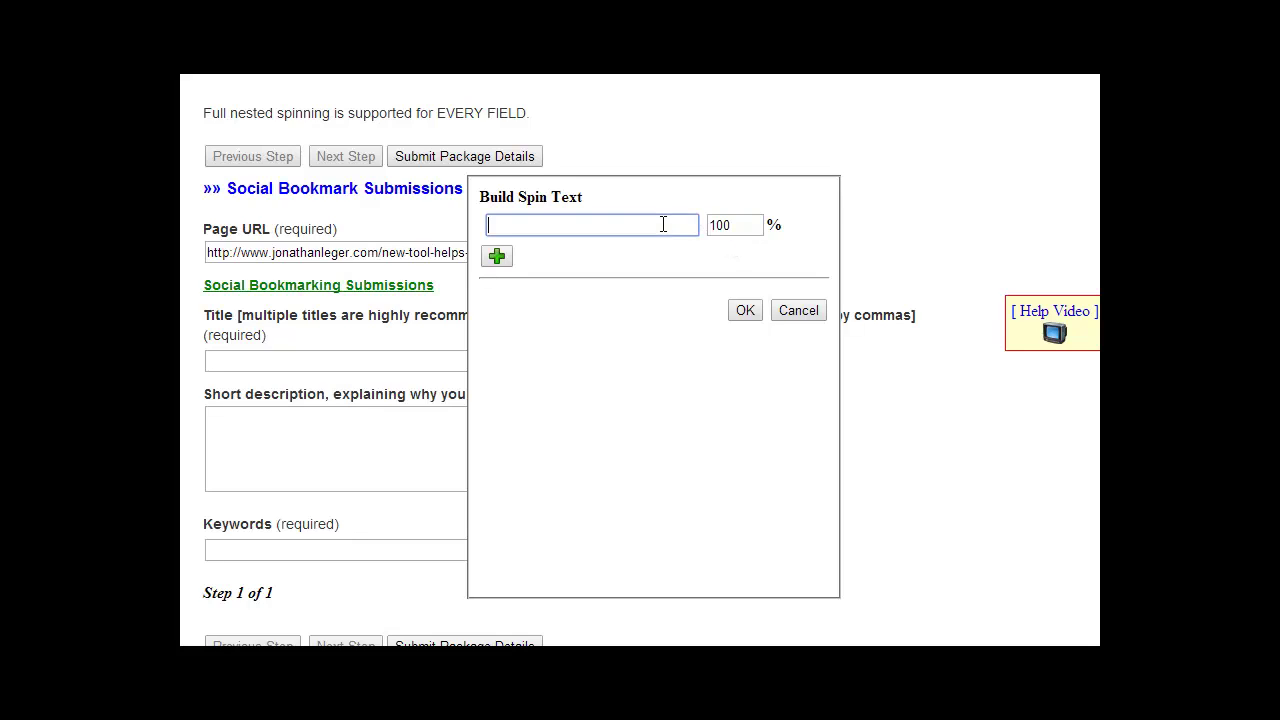
{"action": "double_click", "coordinate": [751, 224]}
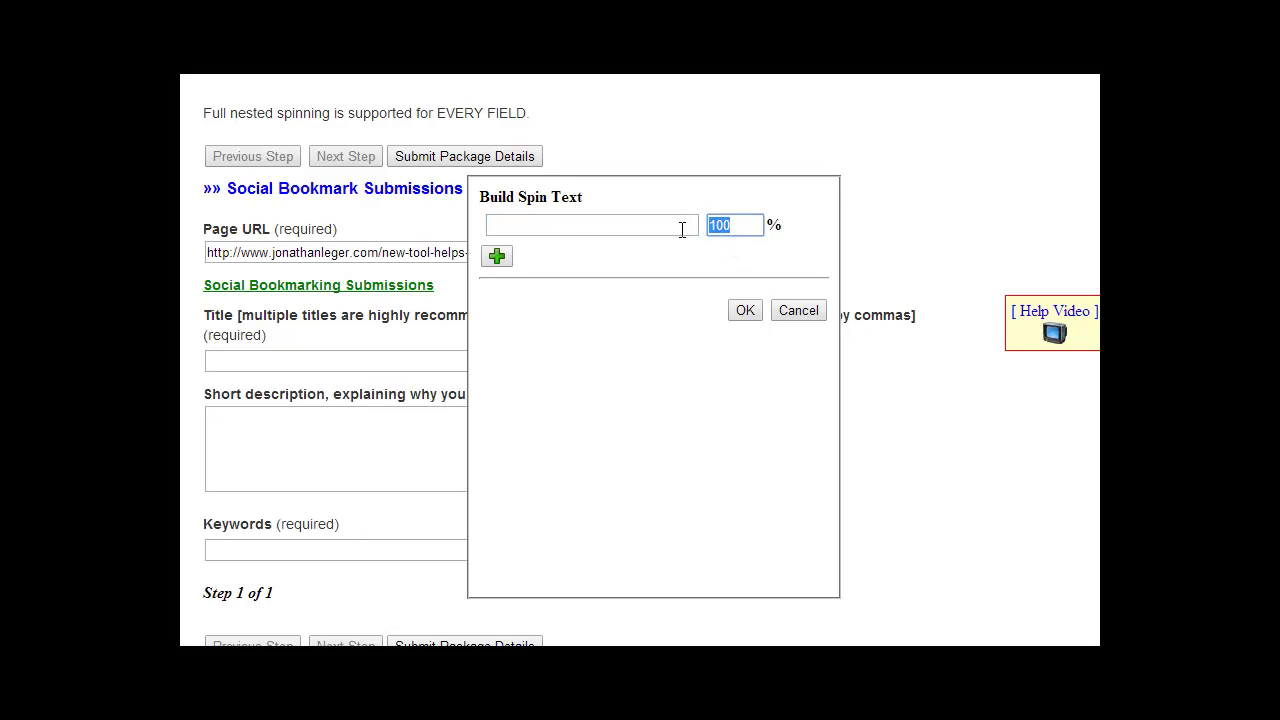
{"action": "type", "text": "30"}
{"action": "left_click", "coordinate": [682, 230]}
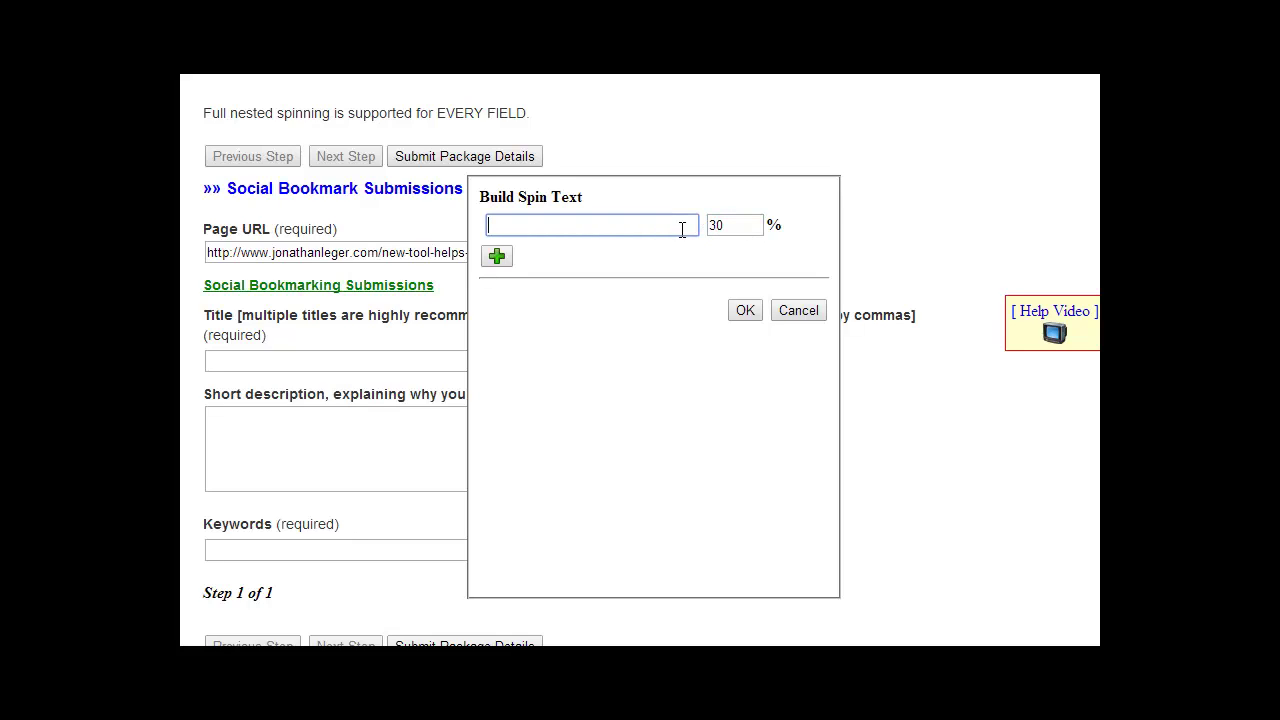
{"action": "type", "text": "Jonathan Leger's new Arti"}
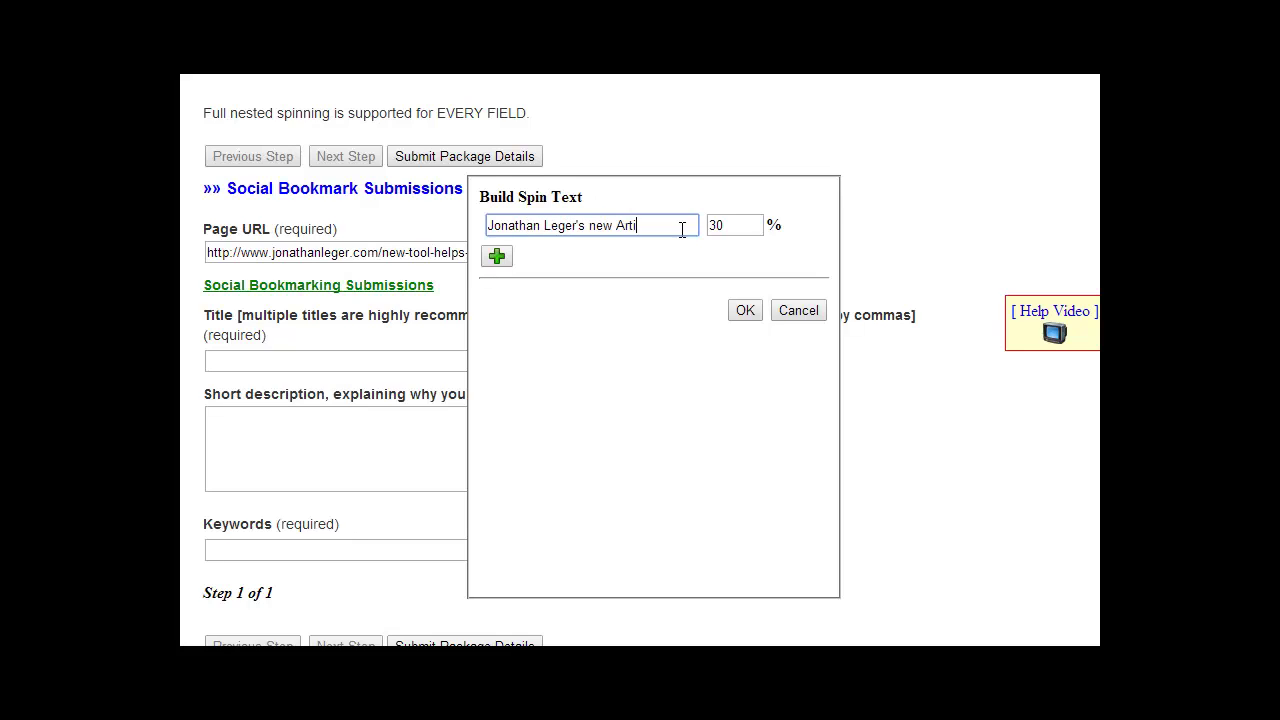
{"action": "type", "text": "cle Tool"}
- Add variants 'Write Articles at Lightning Speed' (30%) and 'Try this new tool to write fast'
{"action": "left_click", "coordinate": [508, 264]}
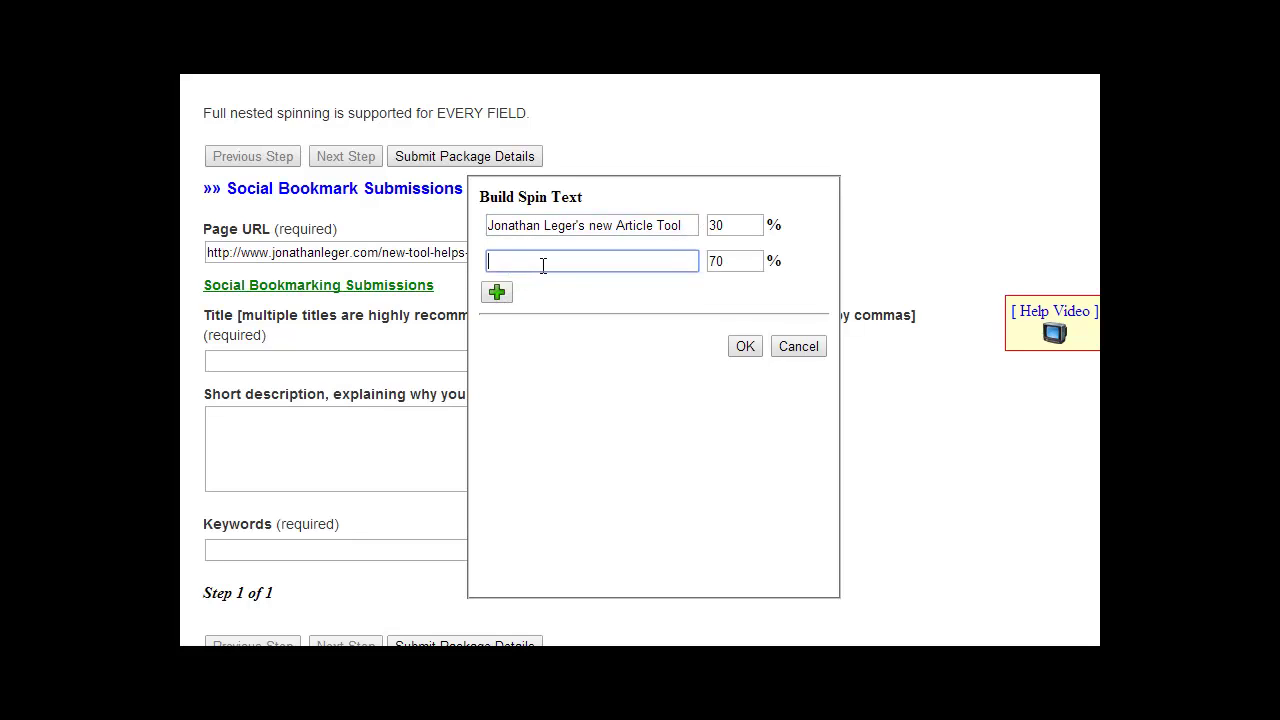
{"action": "type", "text": "30"}
{"action": "key", "text": "BackSpace"}
{"action": "key", "text": "BackSpace"}
{"action": "left_click_drag", "start_coordinate": [732, 262], "coordinate": [666, 263]}
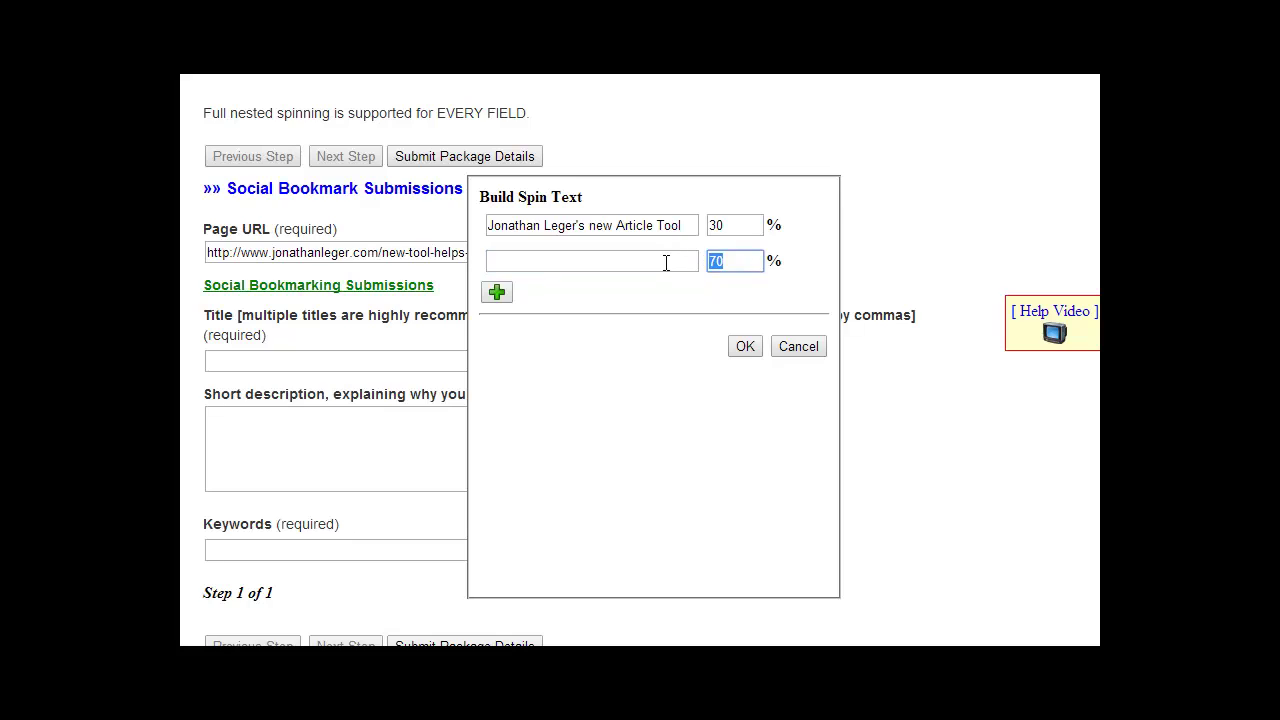
{"action": "type", "text": "30"}
{"action": "left_click", "coordinate": [659, 259]}
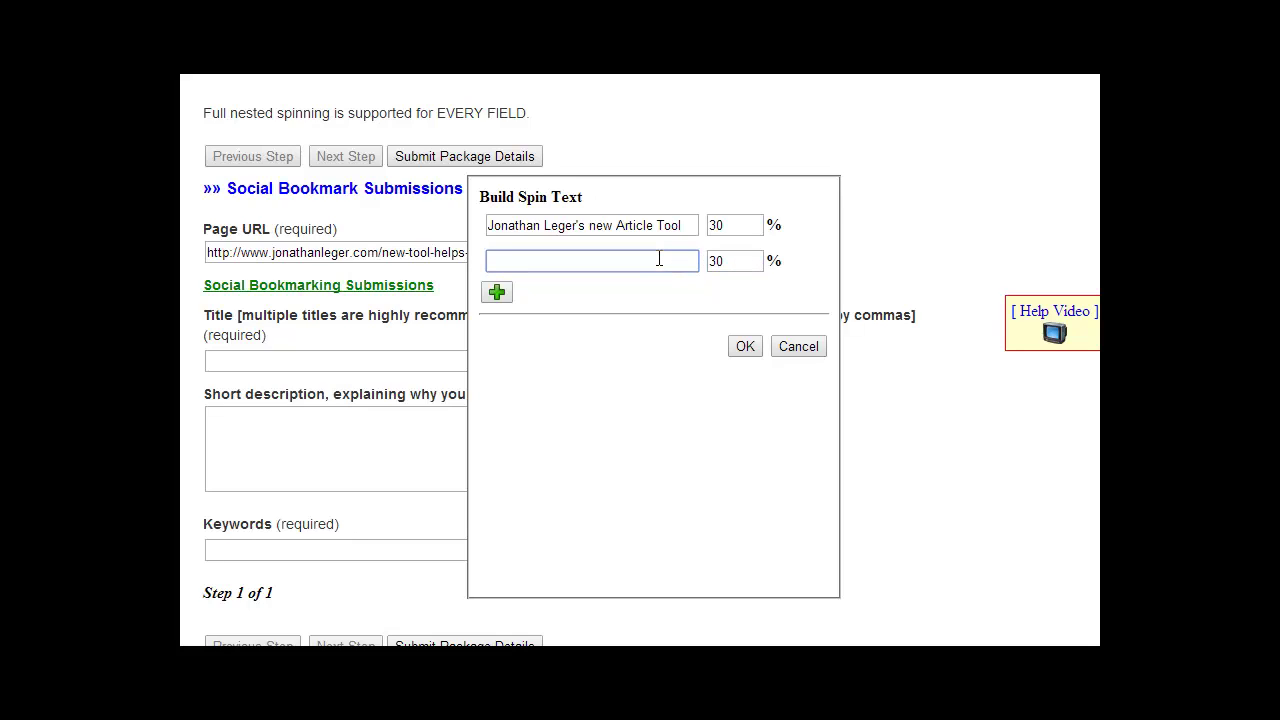
{"action": "type", "text": "Write Articles at Ligh"}
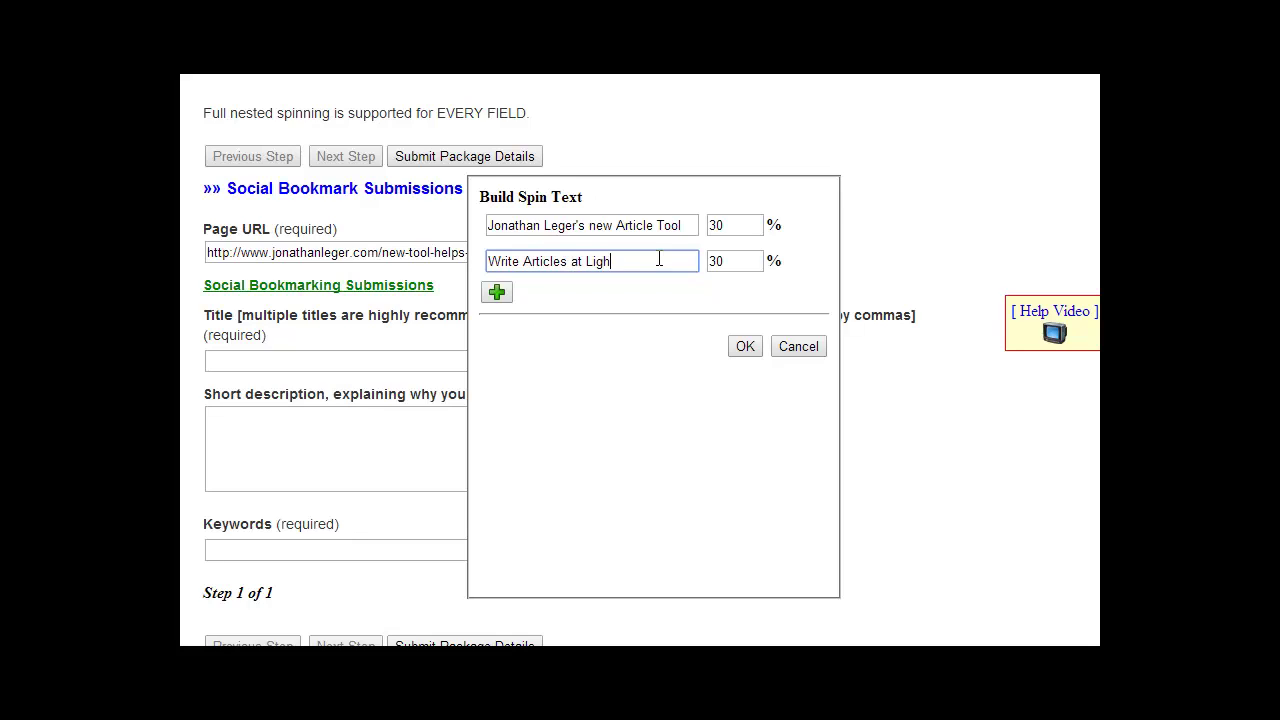
{"action": "type", "text": "tning Speed"}
{"action": "left_click", "coordinate": [497, 293]}
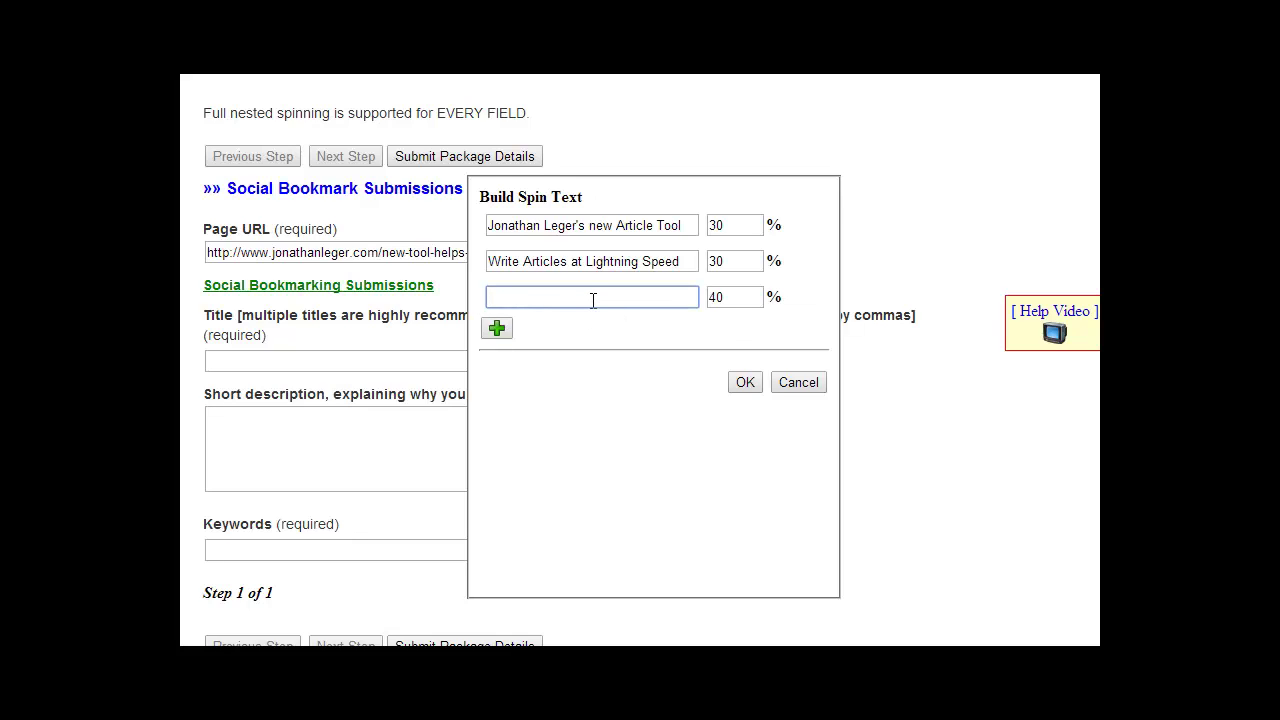
{"action": "type", "text": "Try this new tool to write fast"}
- Insert the weighted variants into the Title and review the resulting spintax
{"action": "left_click", "coordinate": [745, 382]}
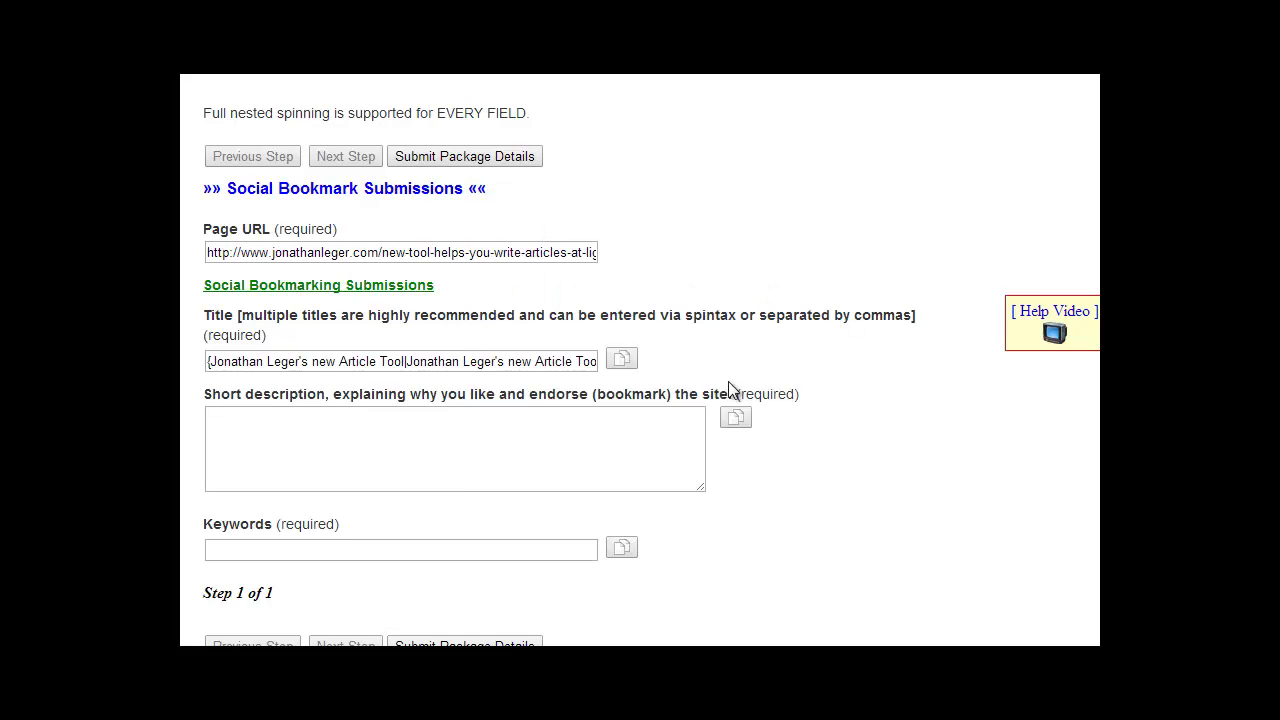
{"action": "left_click_drag", "start_coordinate": [262, 362], "coordinate": [618, 368]}
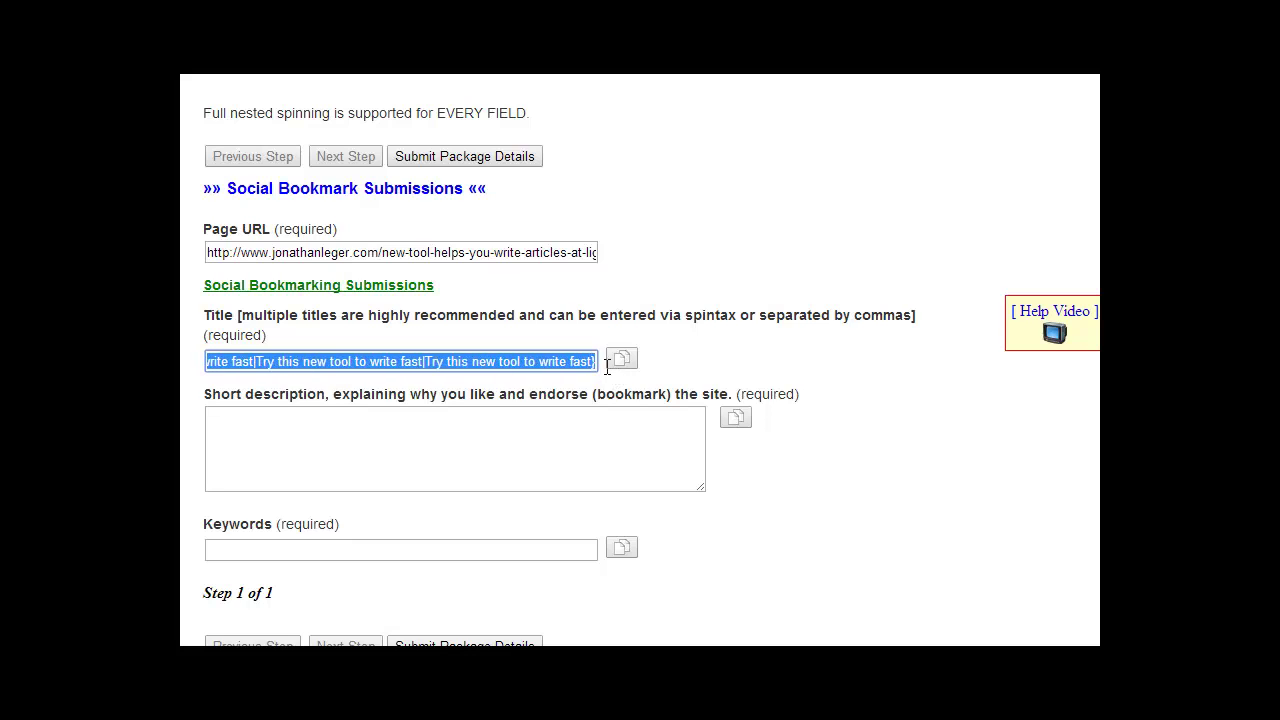
{"action": "left_click", "coordinate": [520, 366]}
{"action": "left_click_drag", "start_coordinate": [425, 361], "coordinate": [591, 366]}
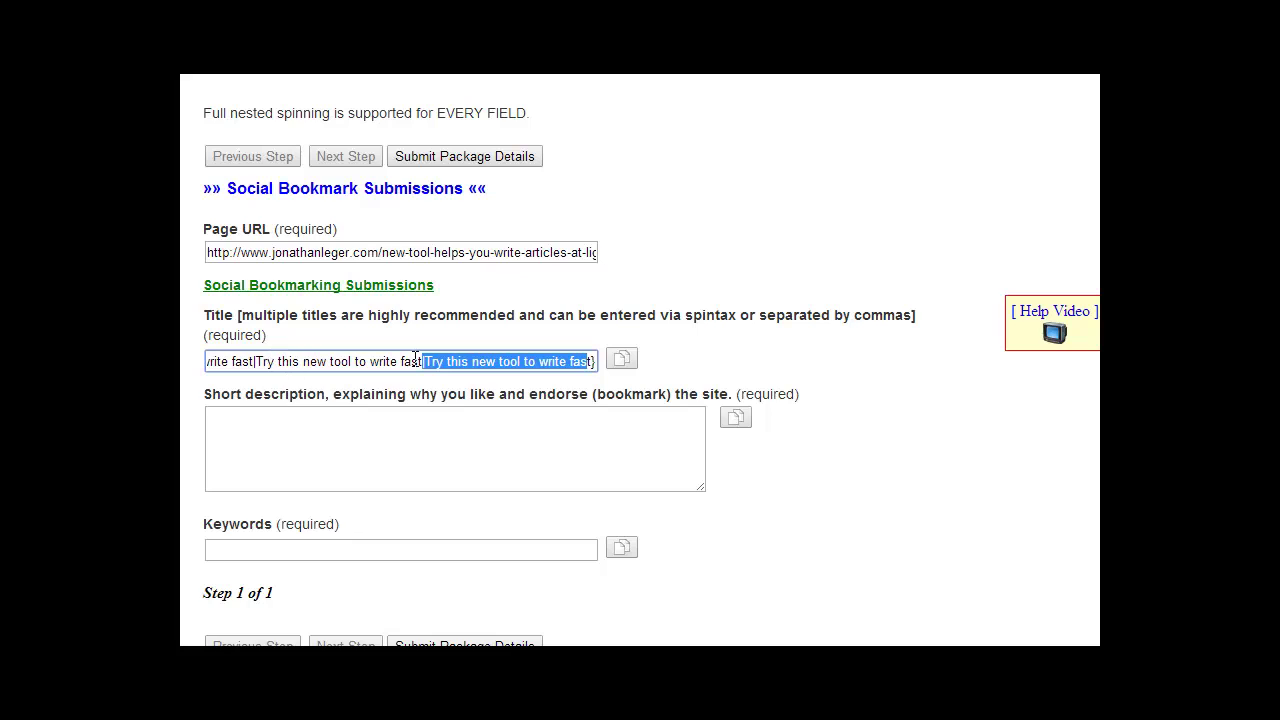
- Reopen and close the Title spin text builder twice without changes
{"action": "left_click", "coordinate": [618, 361]}
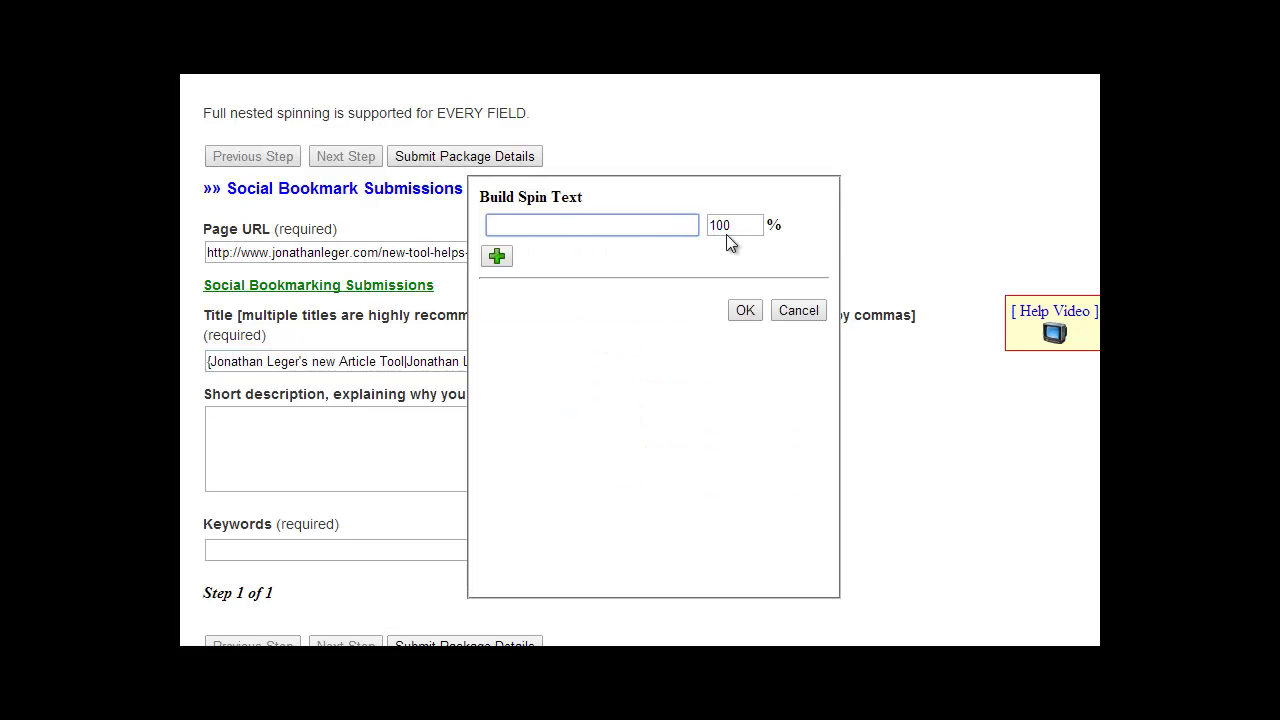
{"action": "left_click", "coordinate": [799, 318]}
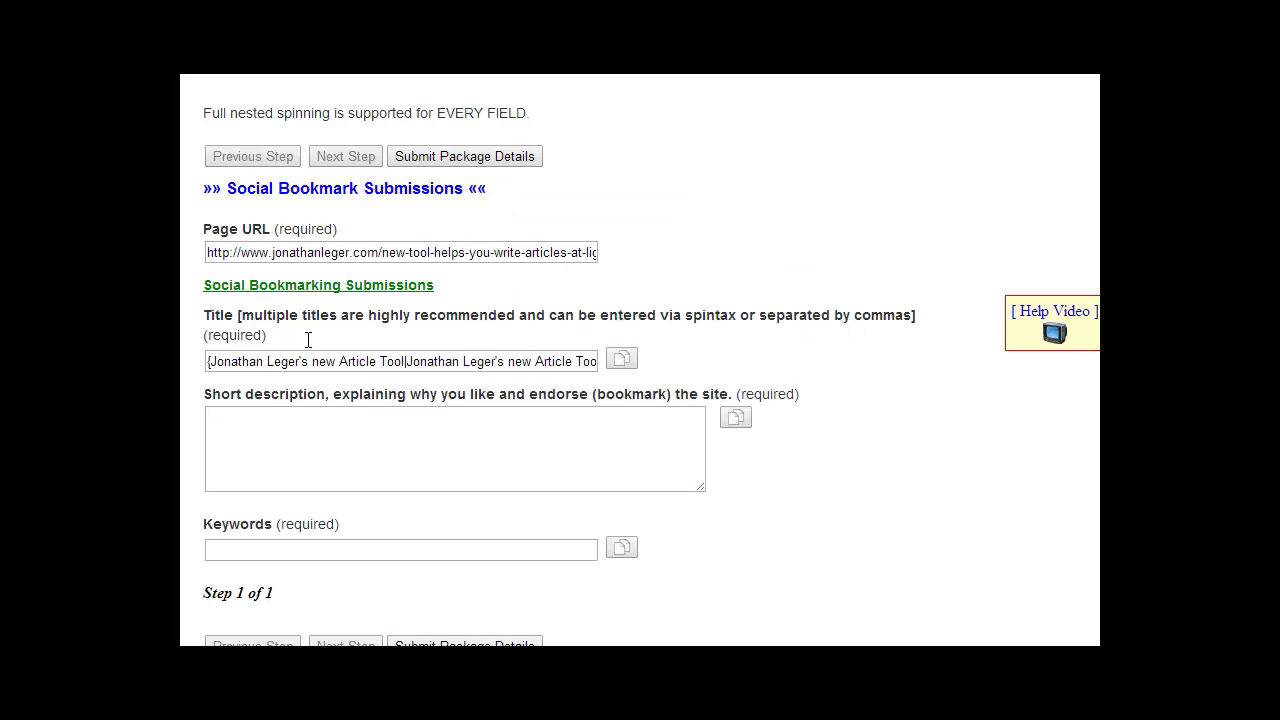
{"action": "left_click_drag", "start_coordinate": [306, 340], "coordinate": [282, 362]}
{"action": "left_click", "coordinate": [282, 362]}
{"action": "left_click", "coordinate": [621, 358]}
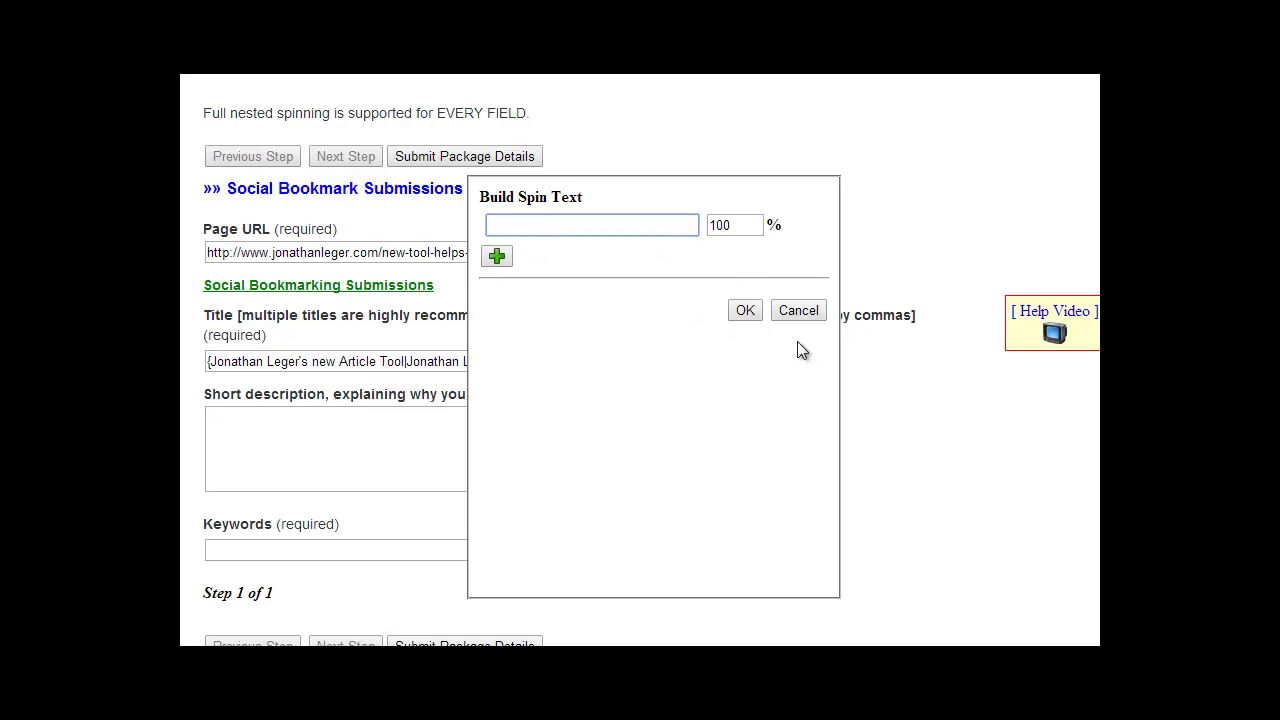
{"action": "left_click", "coordinate": [798, 310]}
- Paste the ContentFerret recommendation paragraph into the Short description box
{"action": "left_click", "coordinate": [339, 437]}
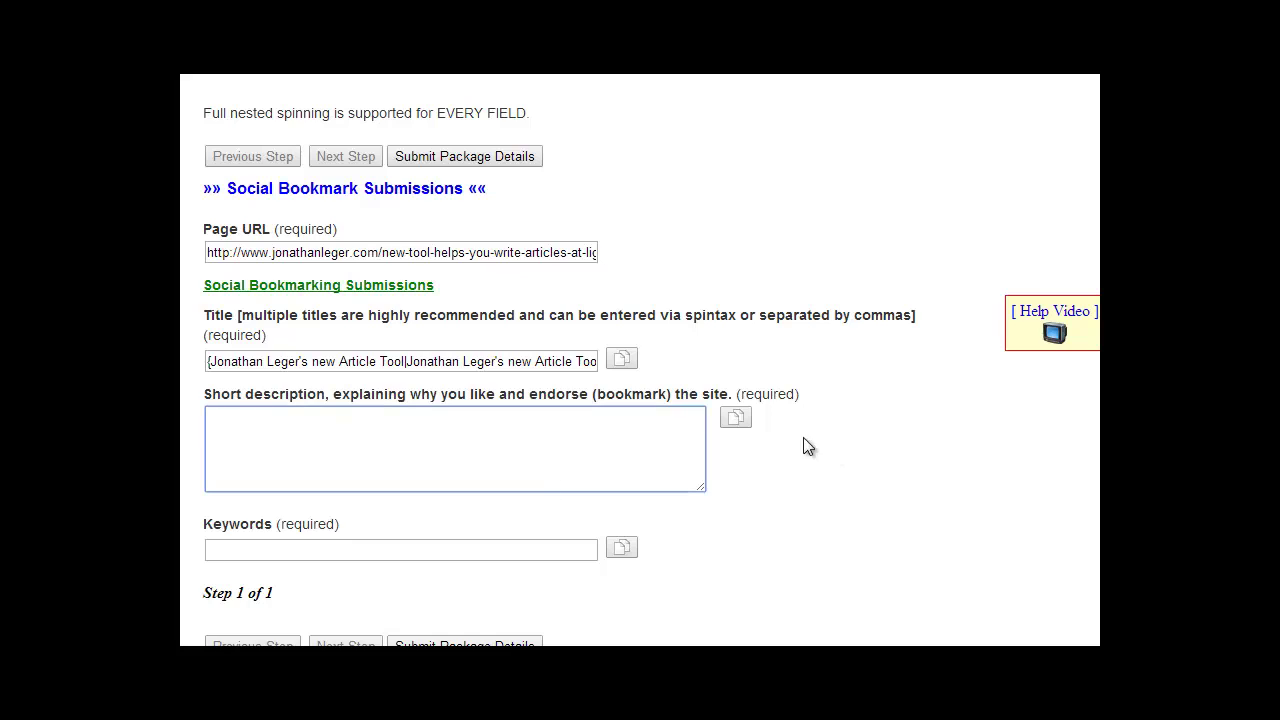
{"action": "left_click", "coordinate": [736, 419]}
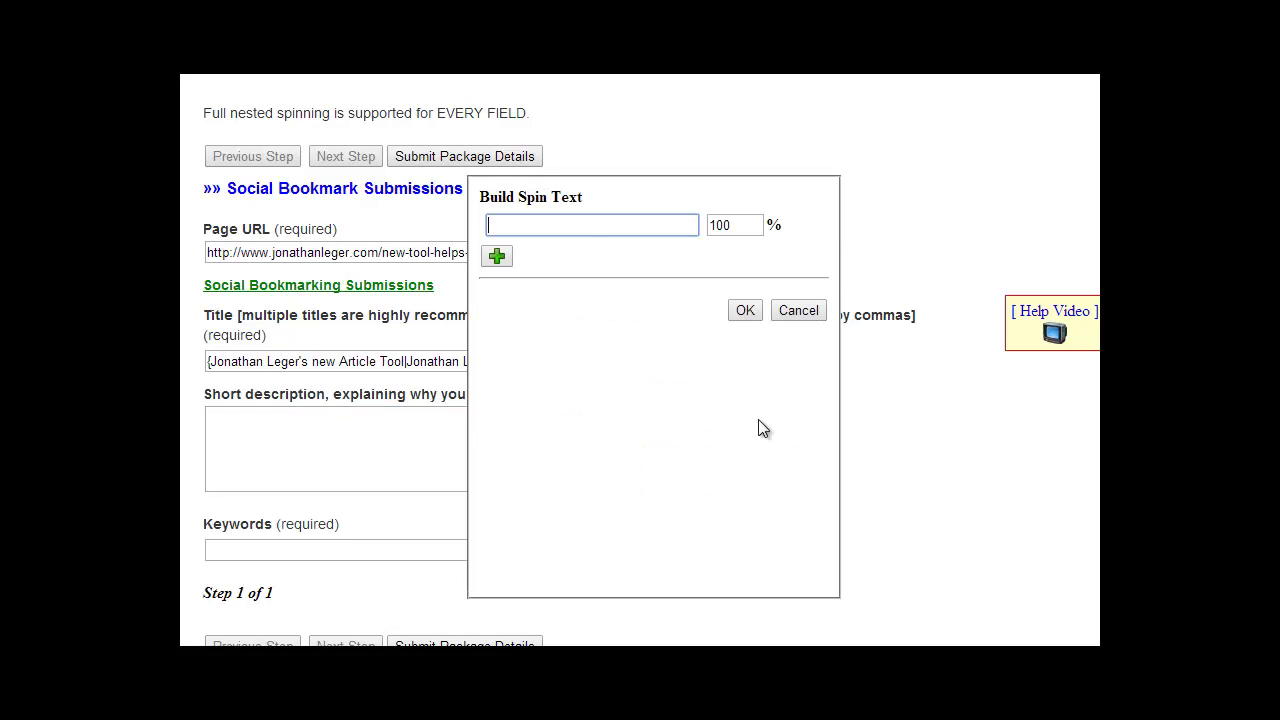
{"action": "left_click", "coordinate": [790, 311]}
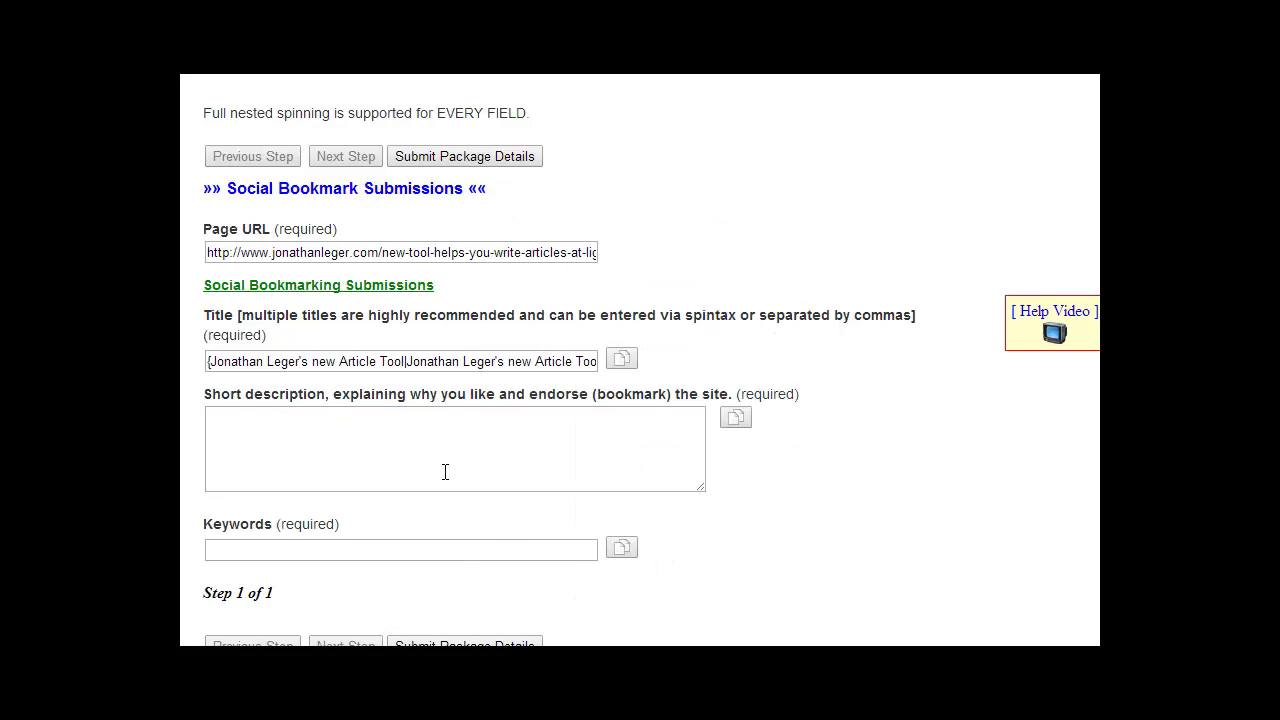
{"action": "left_click", "coordinate": [441, 468]}
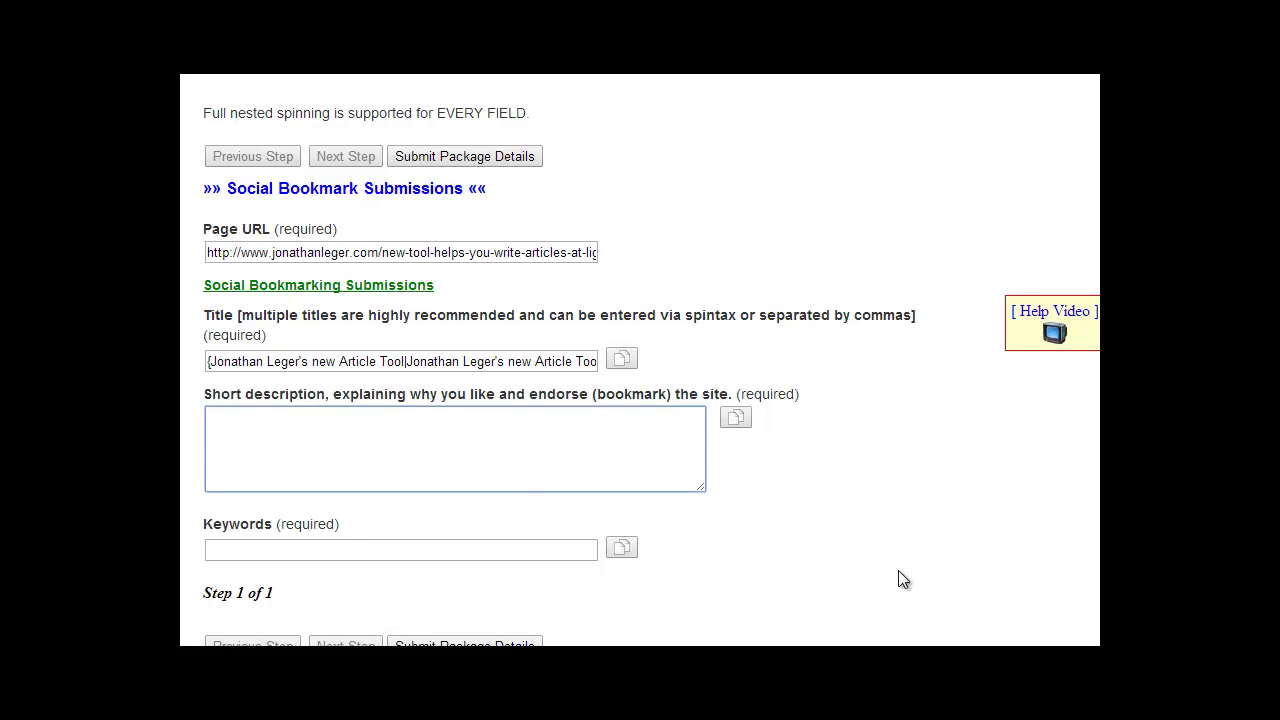
{"action": "type", "text": "Jon Leger's new content tool, ContentFerret, is awesome! Give it a shot today. It helps you to research niche specific content and then rewrite it VERY fast."}
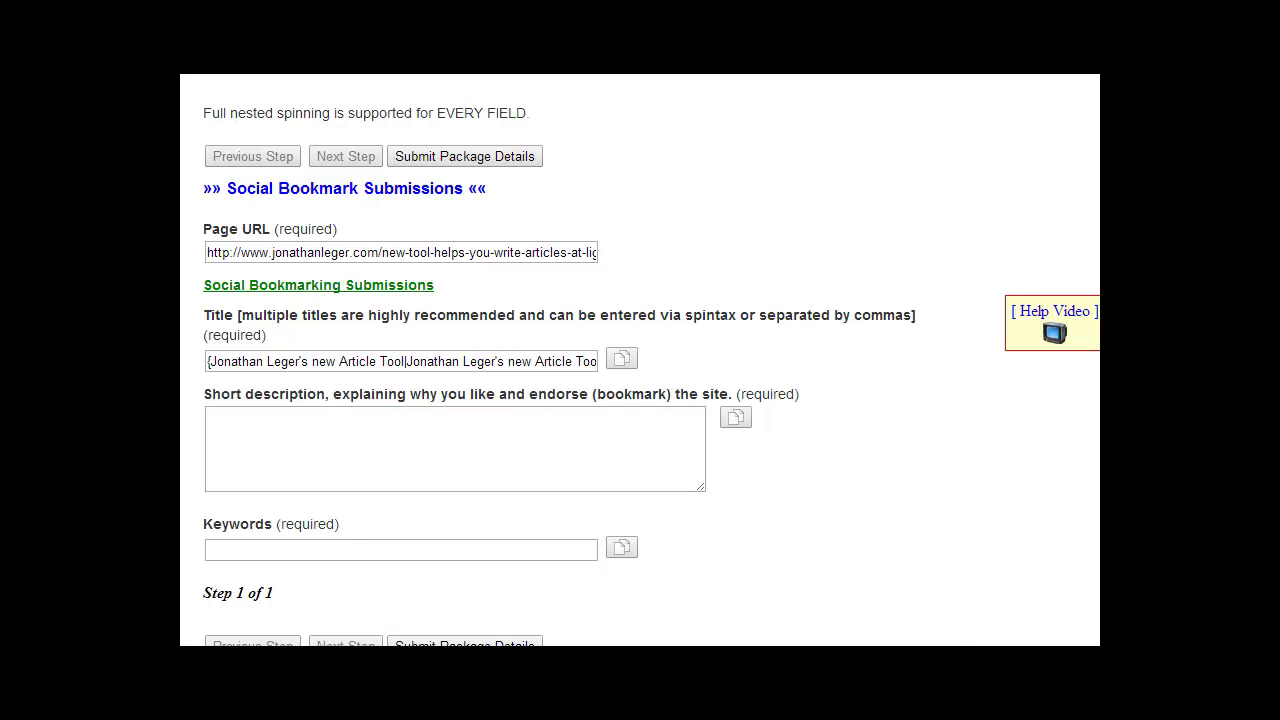
- Enter the keywords: the author's name, contentferret, article writing
{"action": "left_click", "coordinate": [298, 547]}
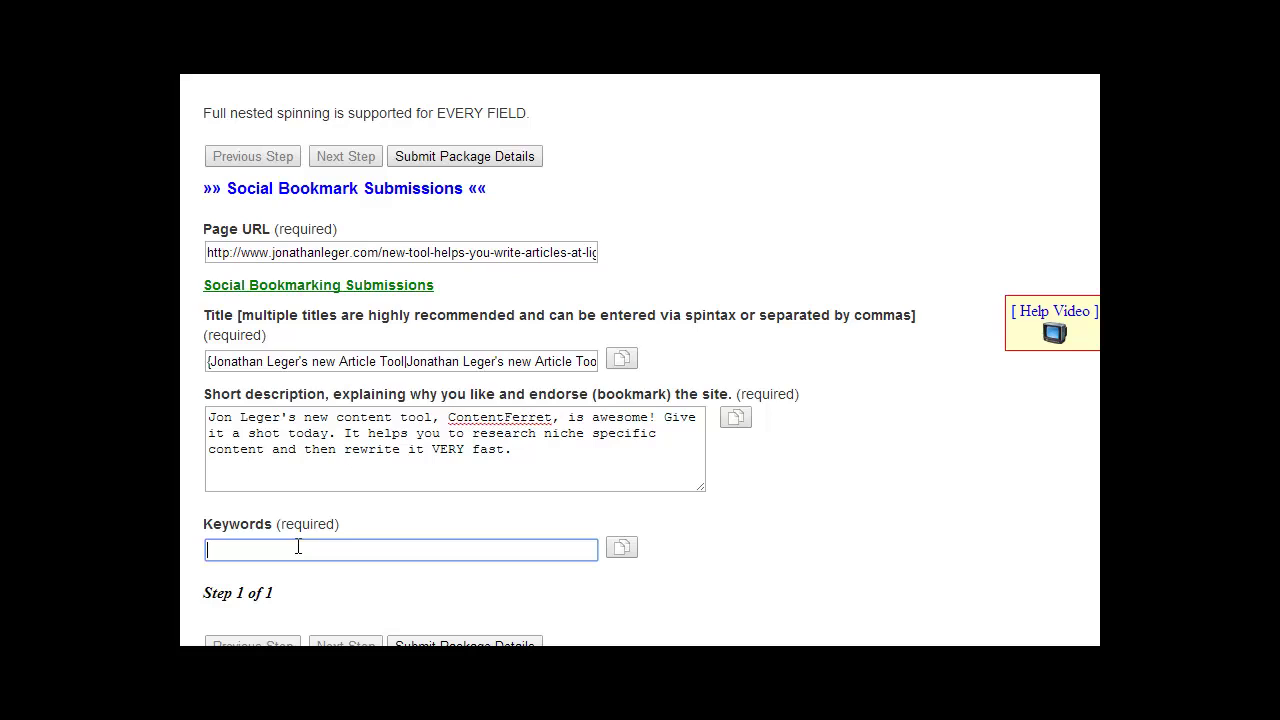
{"action": "type", "text": "jonathan leger, contentferret, article writing"}
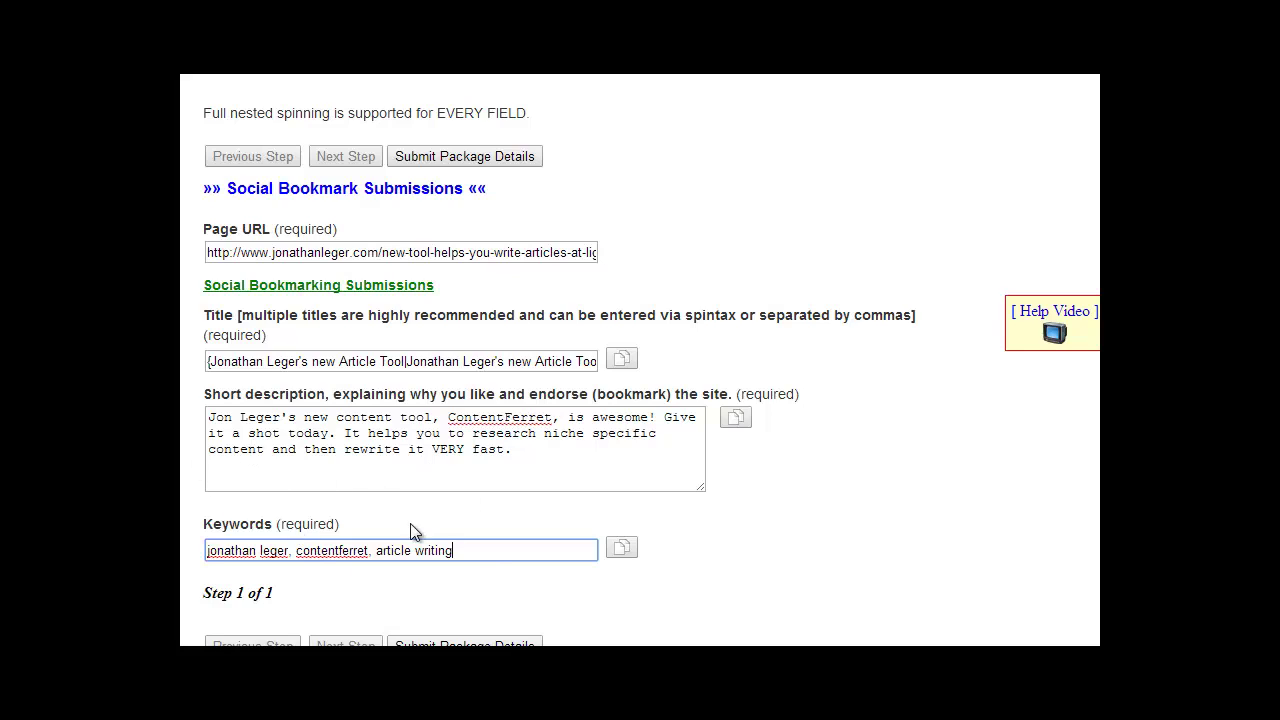
{"action": "left_click_drag", "start_coordinate": [477, 552], "coordinate": [207, 550]}
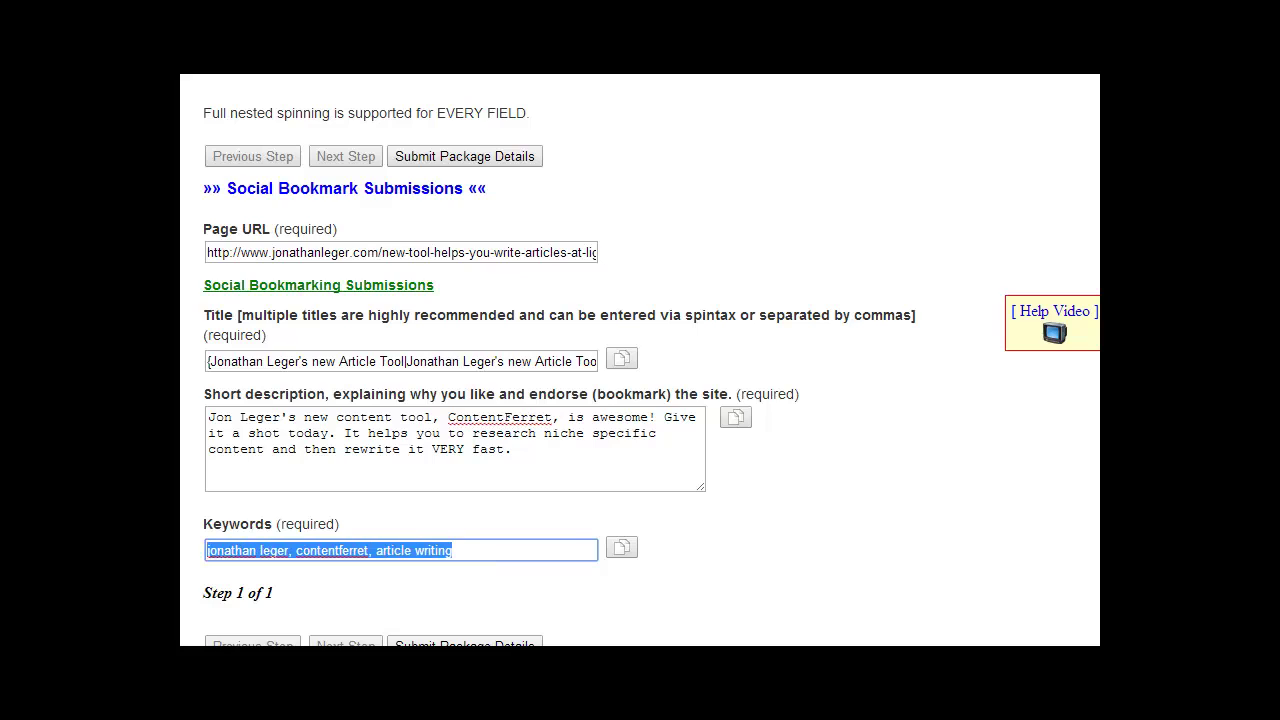
{"action": "left_click", "coordinate": [268, 528]}
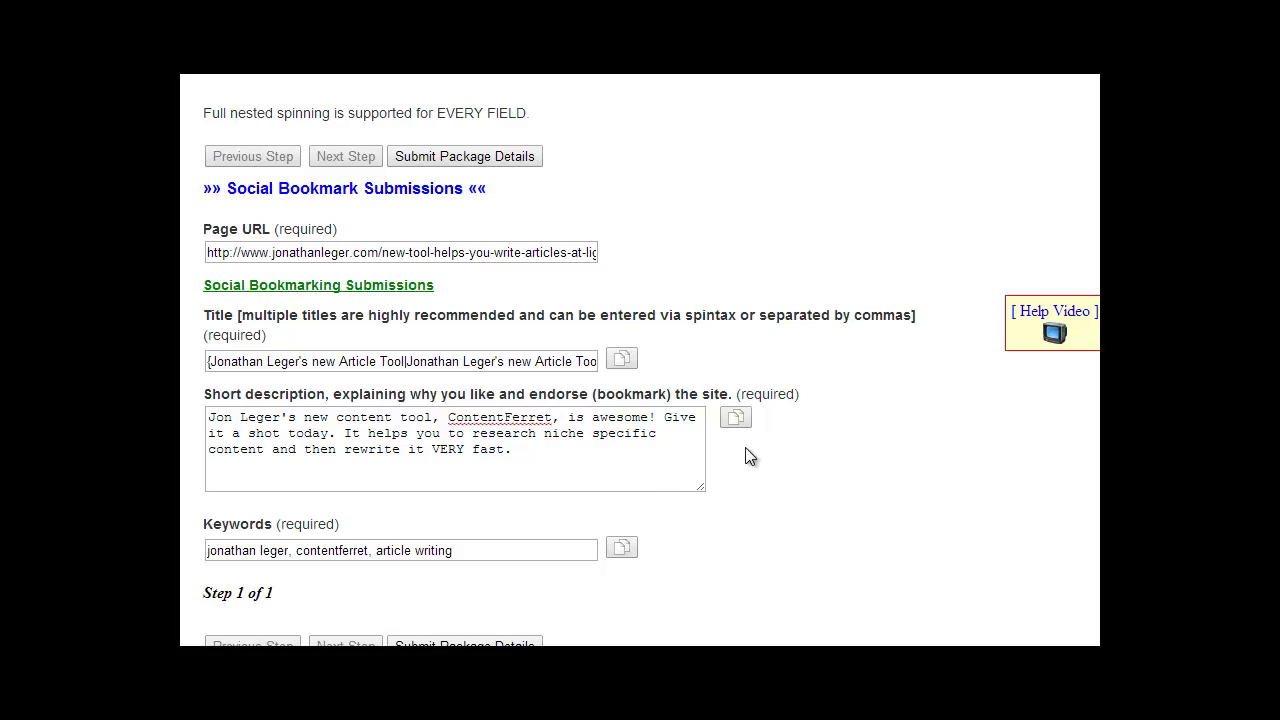
- Review the short description and submit the package details
{"action": "left_click", "coordinate": [737, 418]}
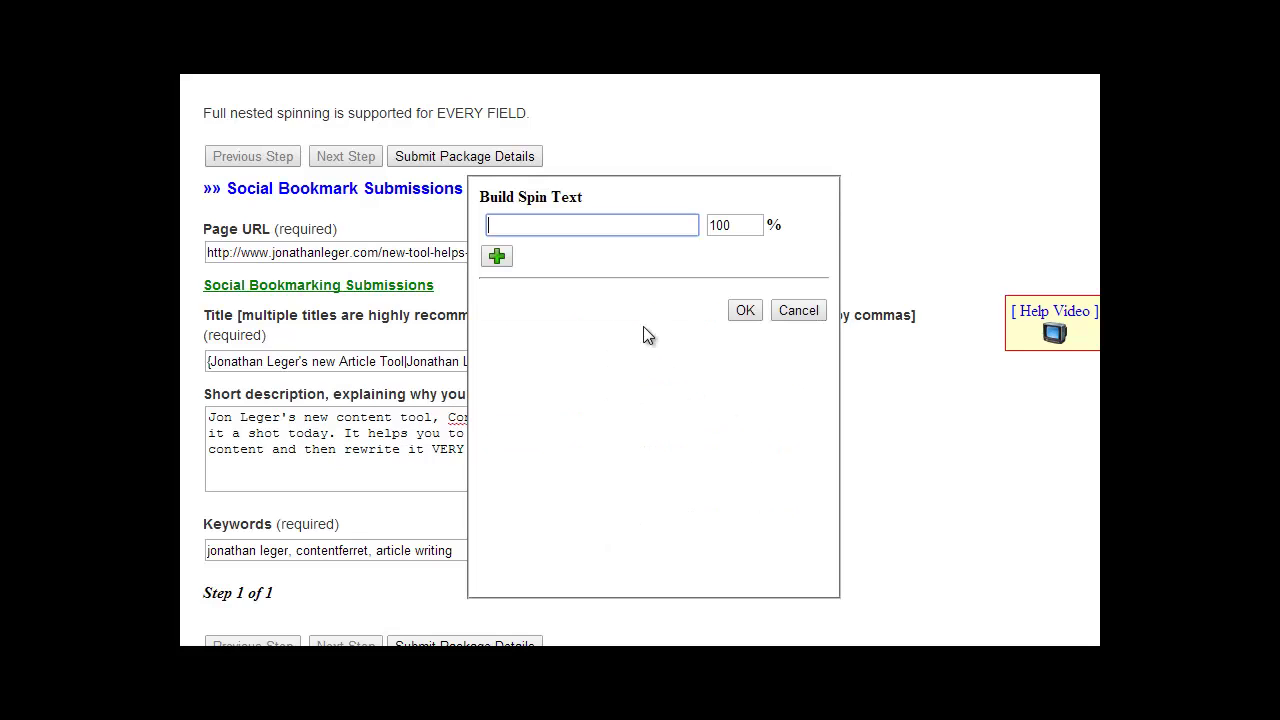
{"action": "left_click", "coordinate": [795, 311]}
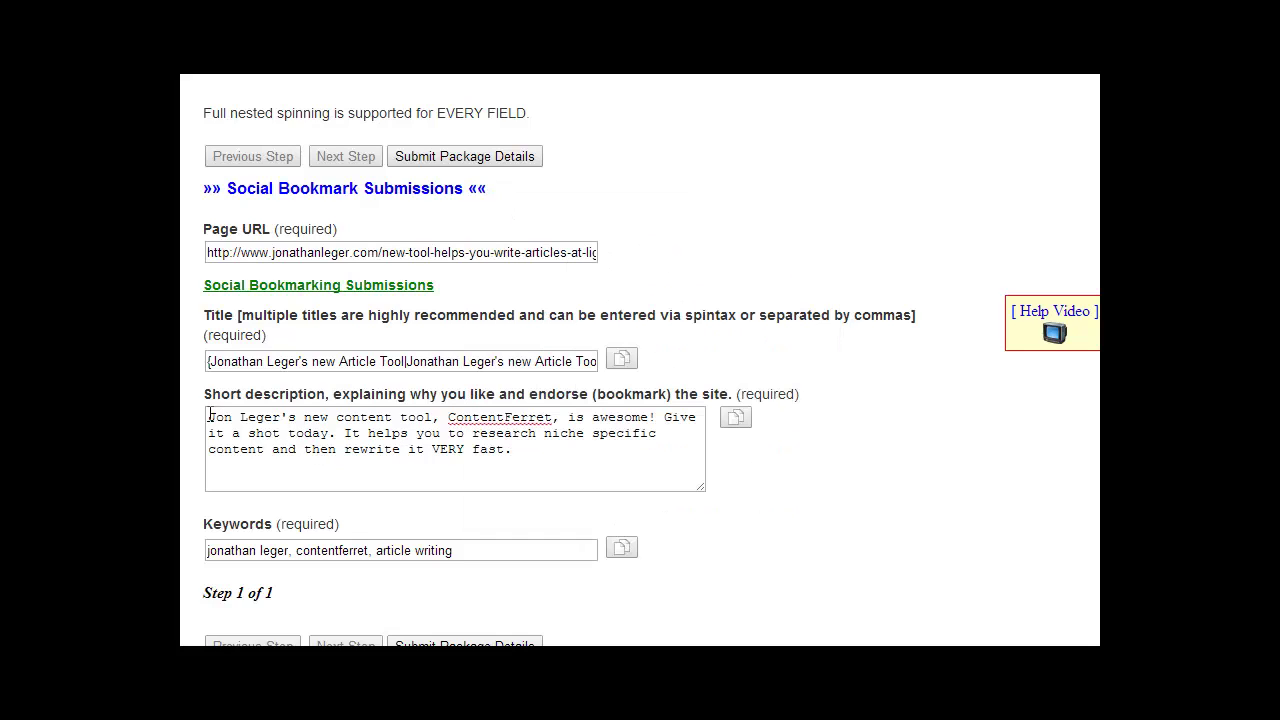
{"action": "left_click_drag", "start_coordinate": [210, 417], "coordinate": [560, 449]}
{"action": "left_click", "coordinate": [557, 449]}
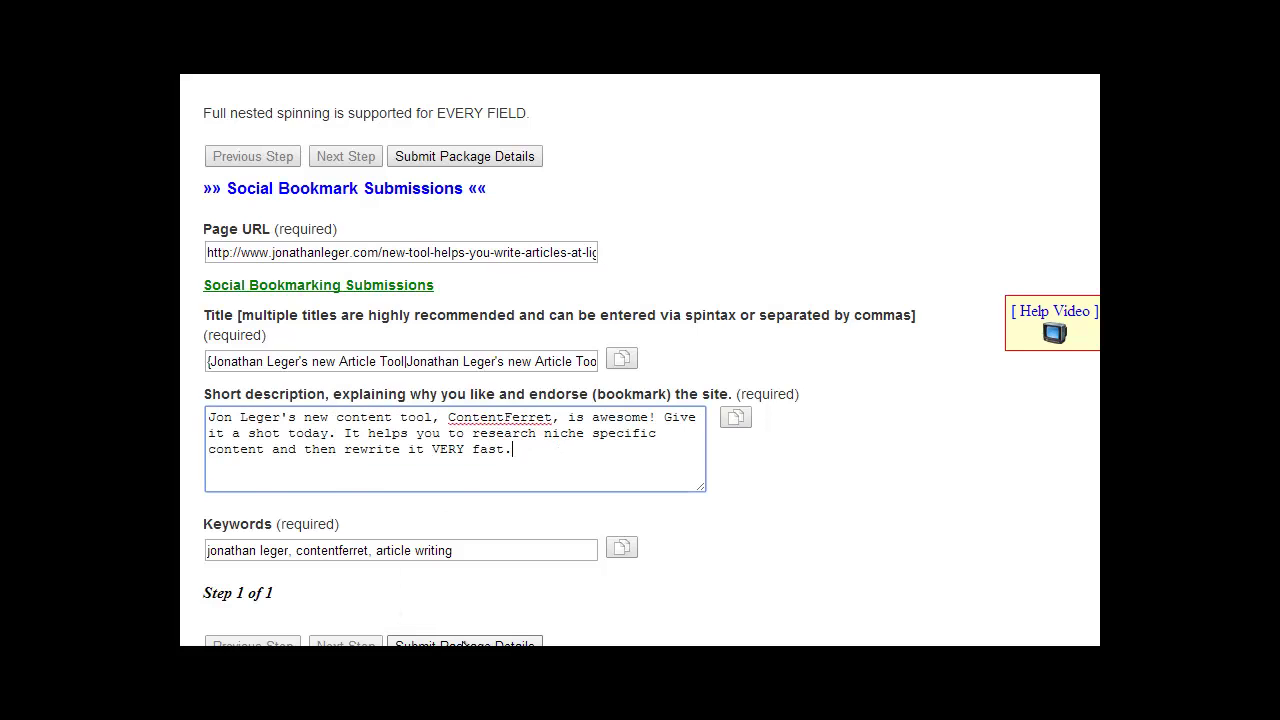
{"action": "left_click", "coordinate": [466, 643]}
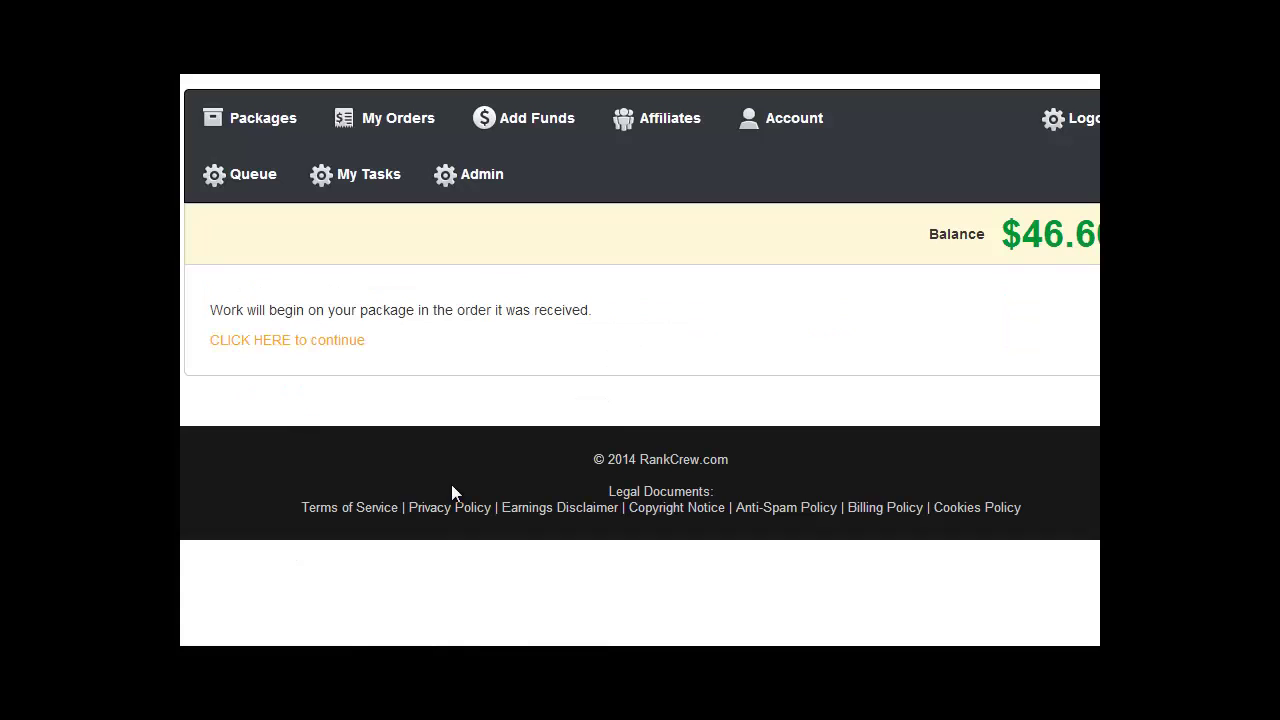